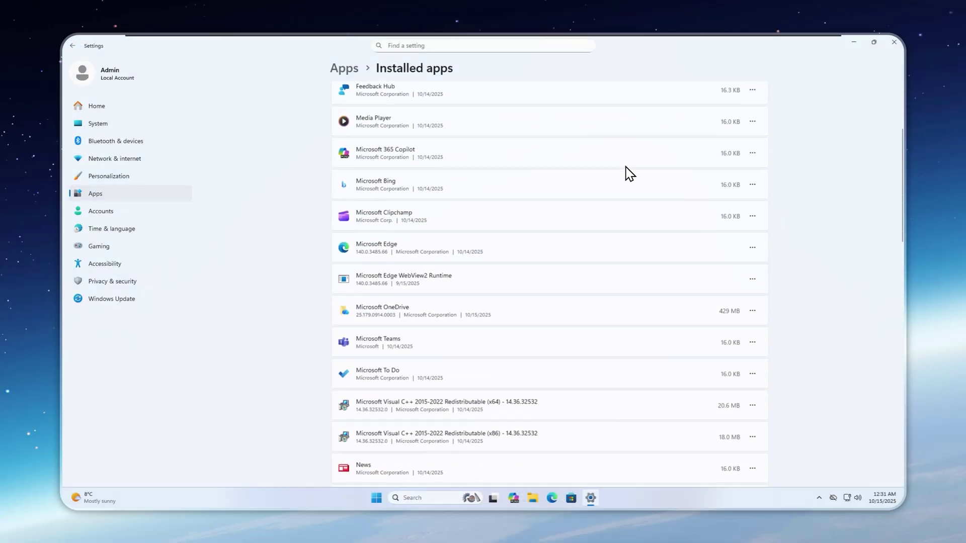
# Find Velotic 3.0.0 in the installed apps list, then bring up the memory usage details
pyautogui.scroll(-3, 629, 173)
pyautogui.scroll(-10, 632, 176)
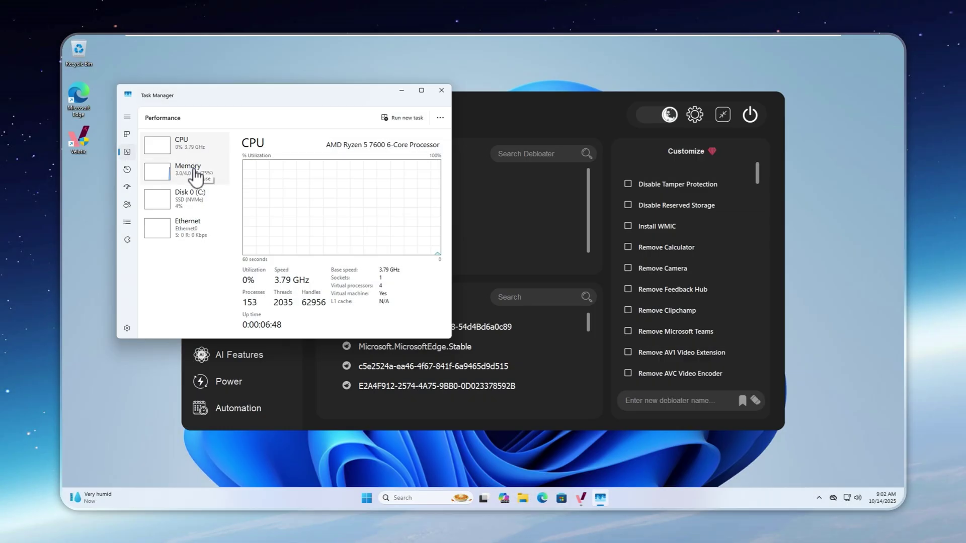
pyautogui.click(193, 168)
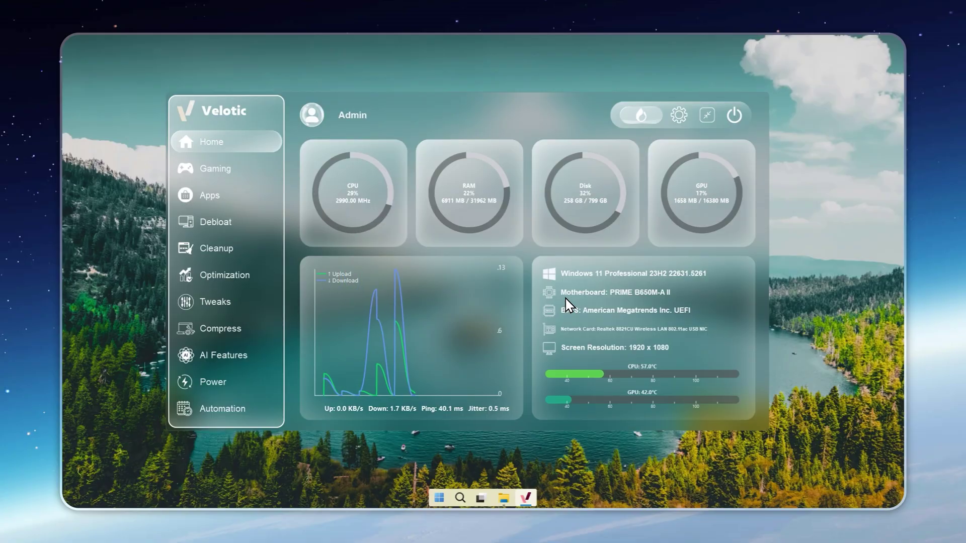
# Switch Velotic's theme with the top-right toggle and go to the Debloat page
pyautogui.click(647, 117)
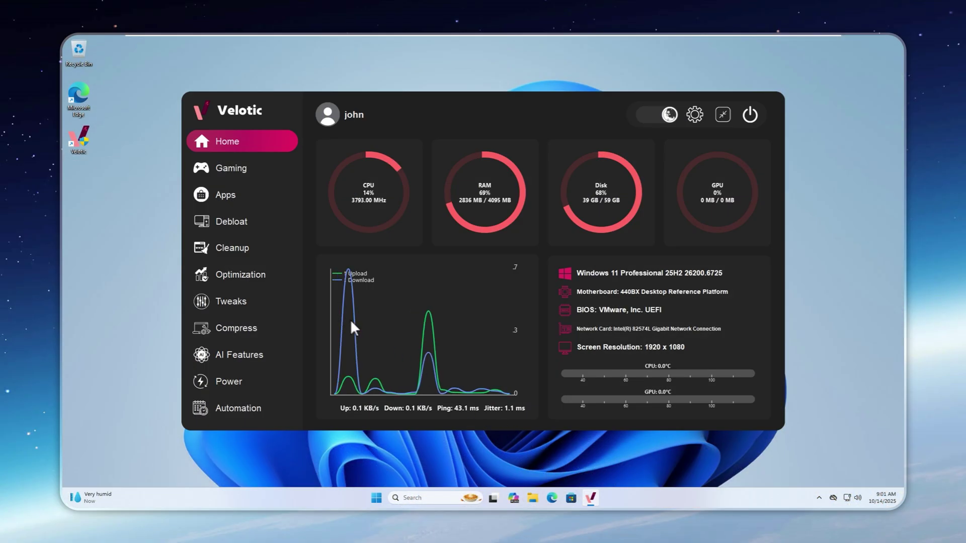
pyautogui.click(241, 222)
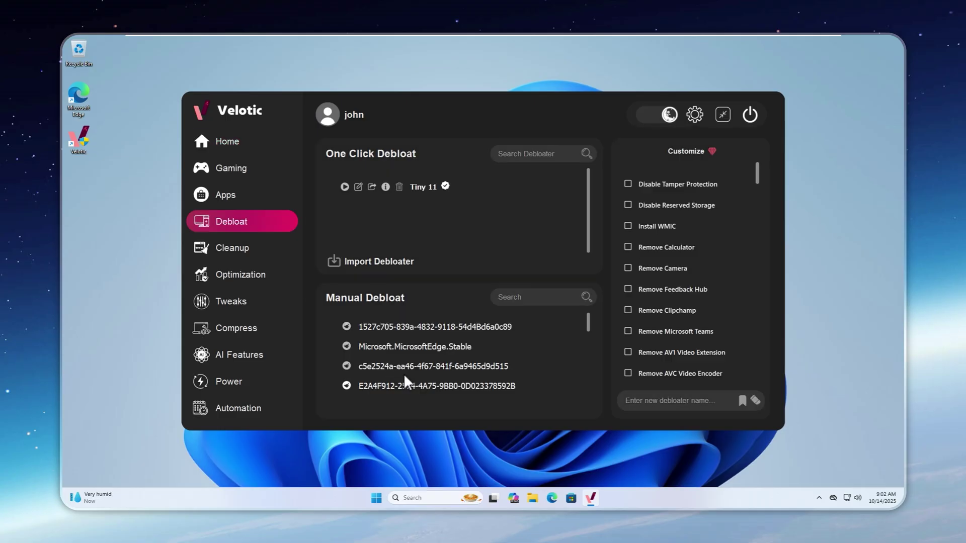
# Check the Local Disk (C:) properties (19.7 GB free of 59.0 GB), then close them
pyautogui.click(534, 500)
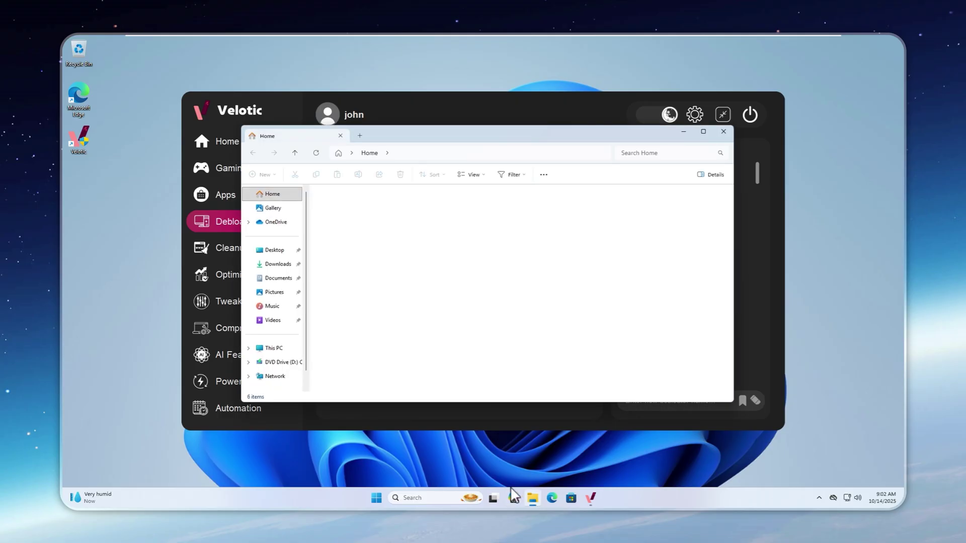
pyautogui.click(279, 349)
pyautogui.click(384, 218)
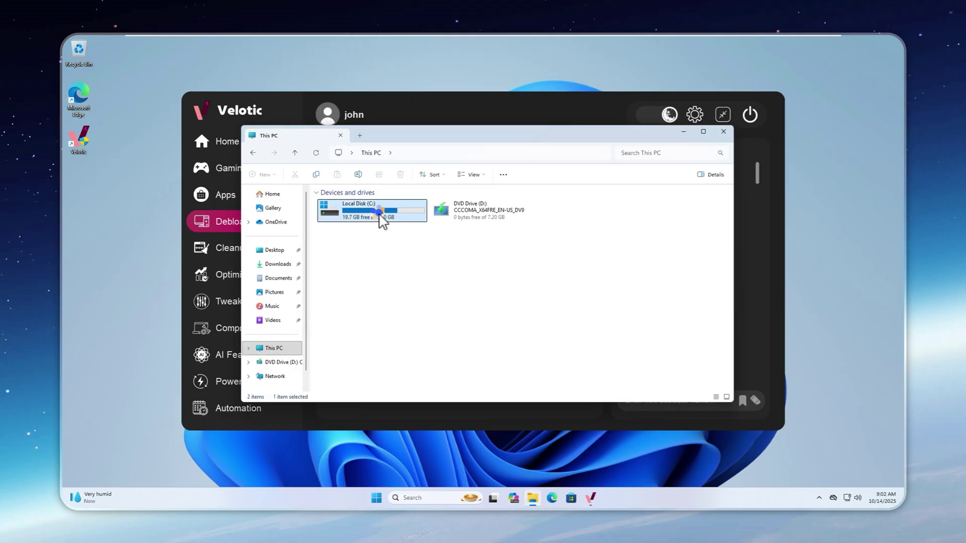
pyautogui.rightClick(382, 217)
pyautogui.click(413, 346)
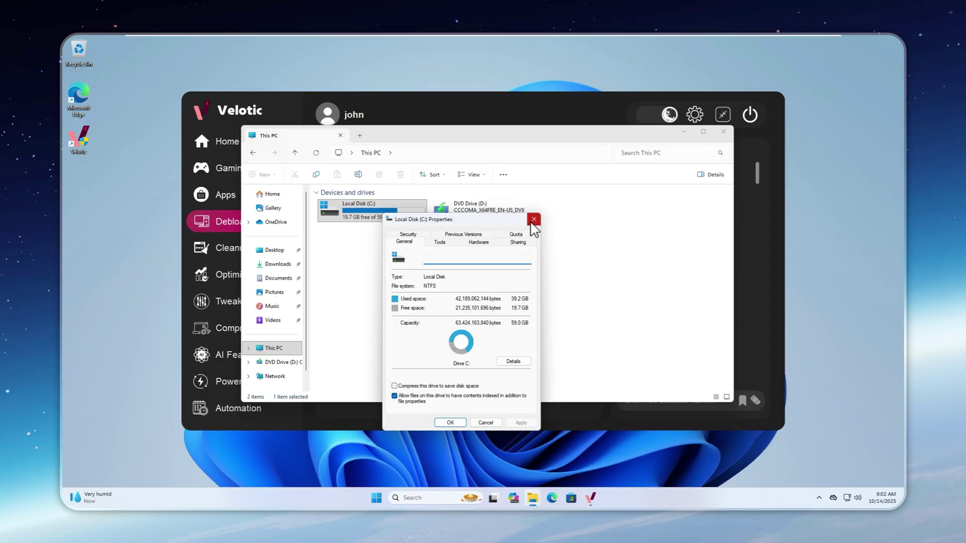
pyautogui.click(534, 220)
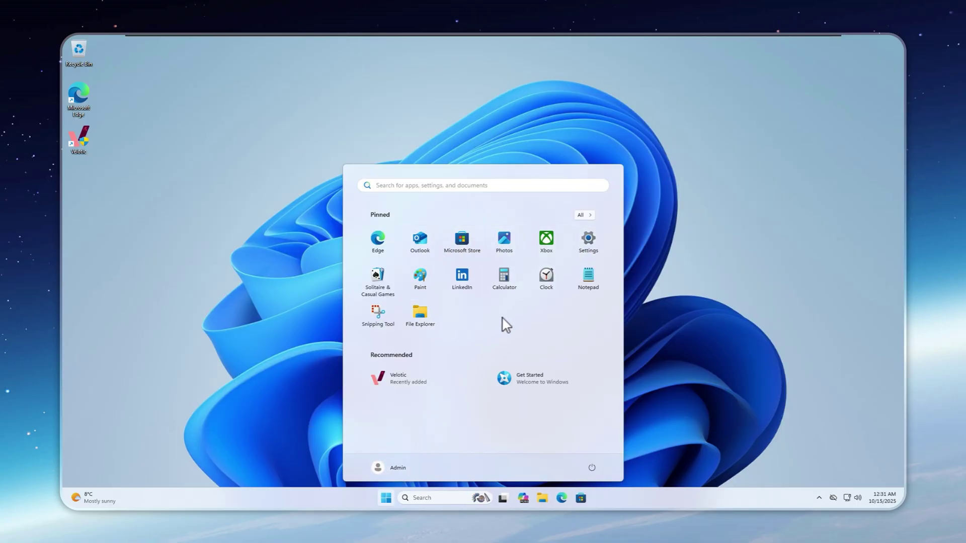
# Open Settings' Installed apps page in a maximized window
pyautogui.click(587, 242)
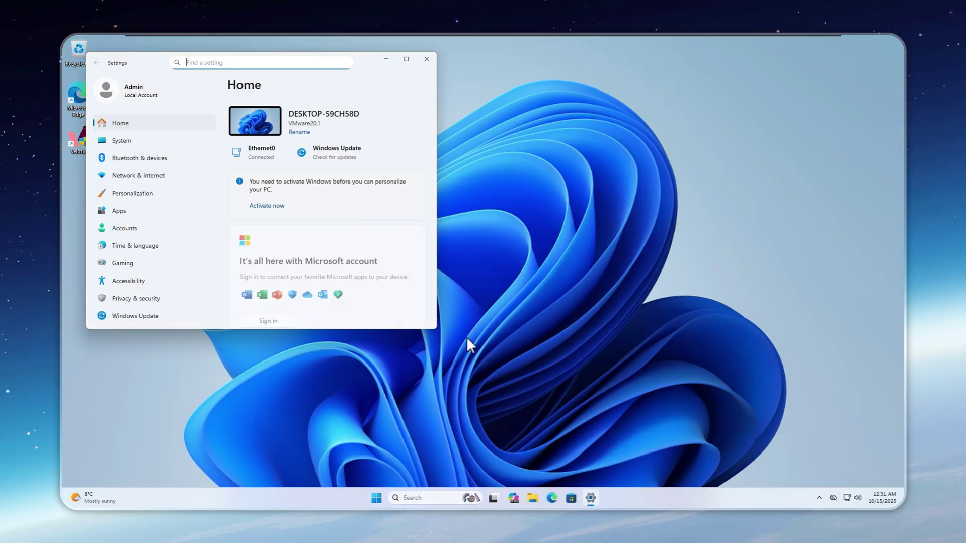
pyautogui.click(154, 211)
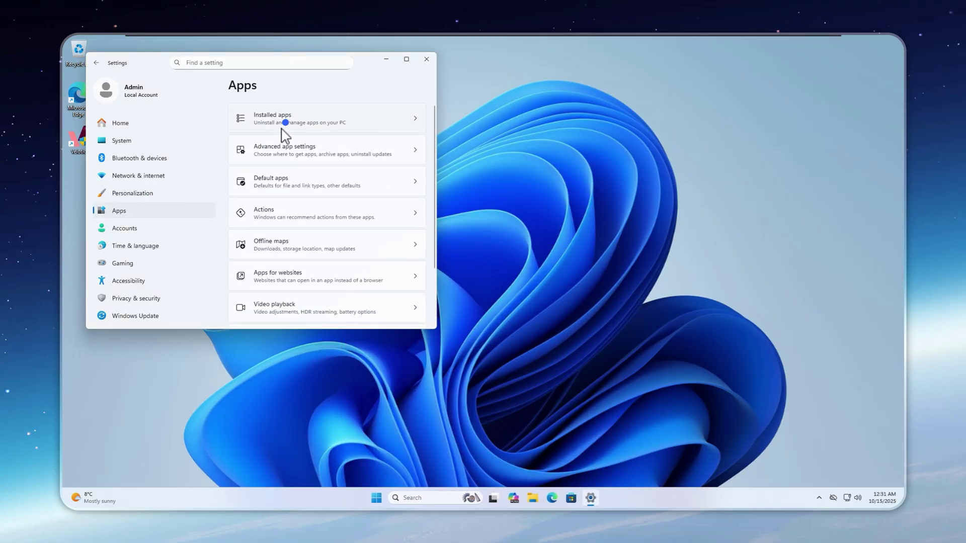
pyautogui.click(282, 129)
pyautogui.click(406, 59)
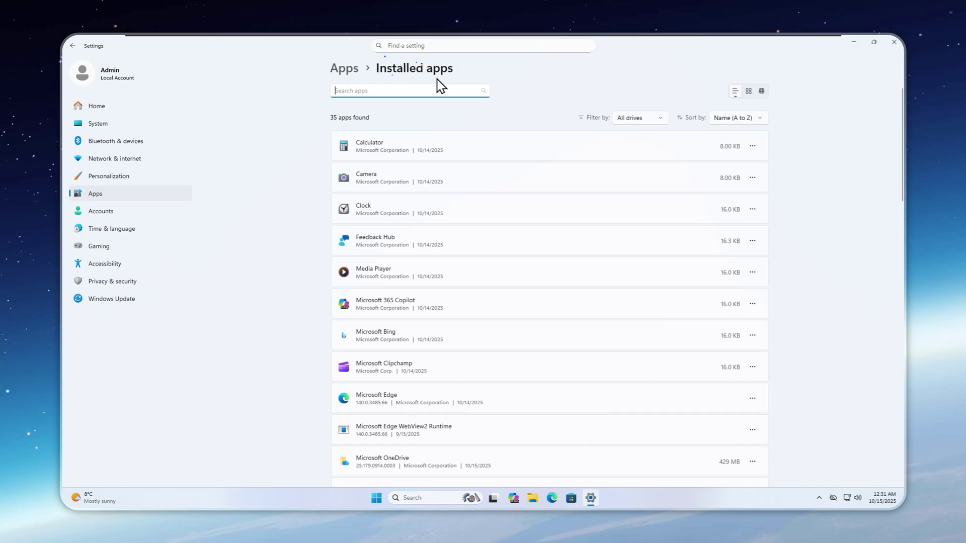
# Review the 35 installed apps, including Velotic 3.0.0, then check Task Manager memory and close it
pyautogui.scroll(-3, 631, 175)
pyautogui.scroll(-10, 632, 179)
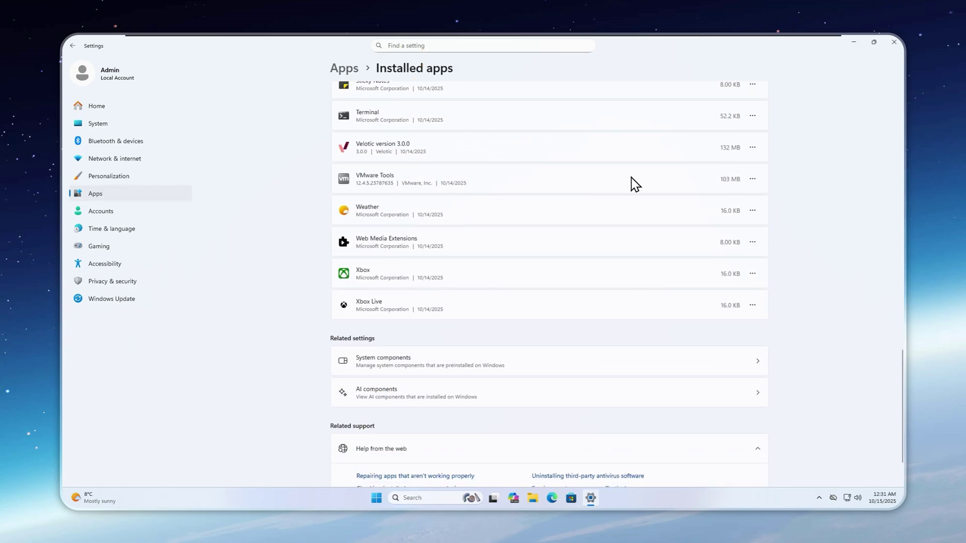
pyautogui.scroll(3, 636, 186)
pyautogui.scroll(12, 635, 188)
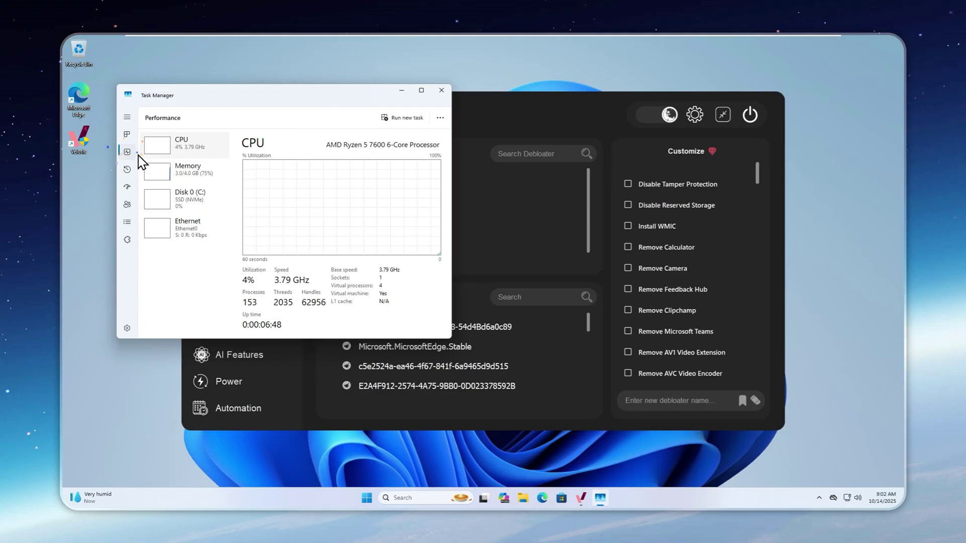
pyautogui.click(194, 170)
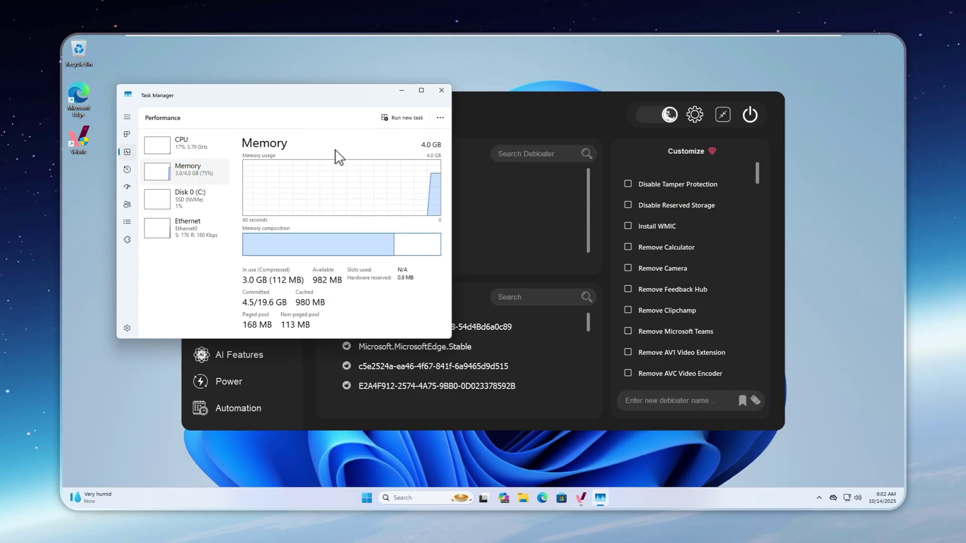
pyautogui.click(442, 91)
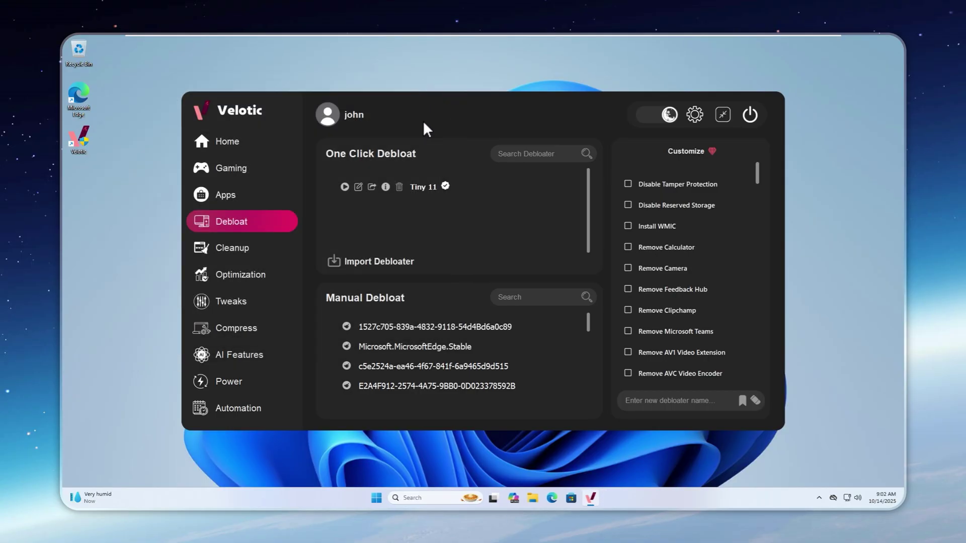
# Run the Tiny 11 debloater and turn off Tamper Protection in Windows Security, approving the admin prompt
pyautogui.click(345, 186)
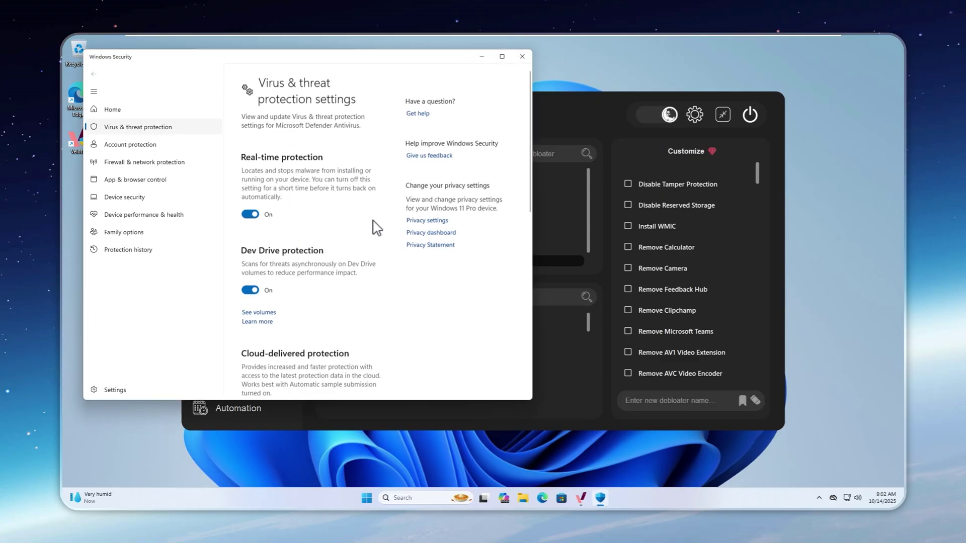
pyautogui.scroll(-5, 375, 227)
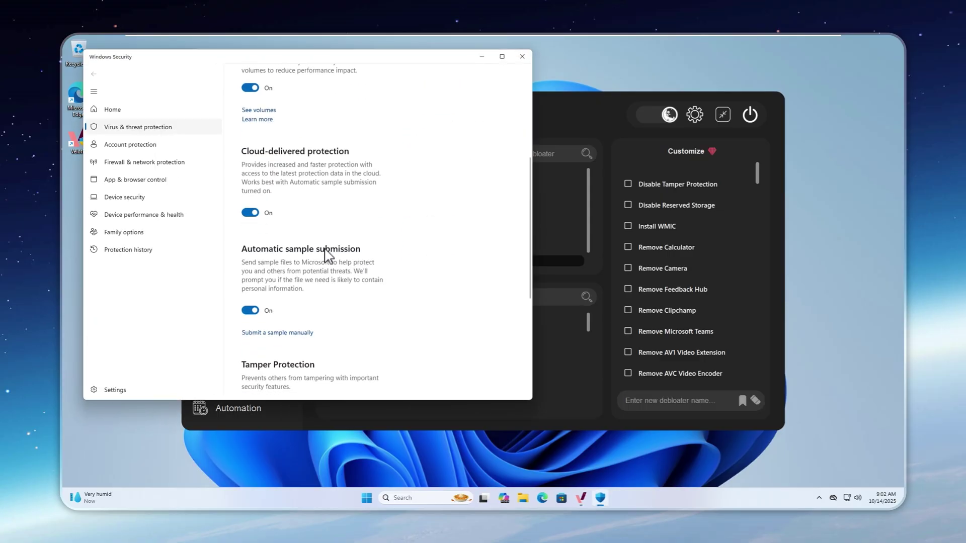
pyautogui.scroll(-3, 324, 264)
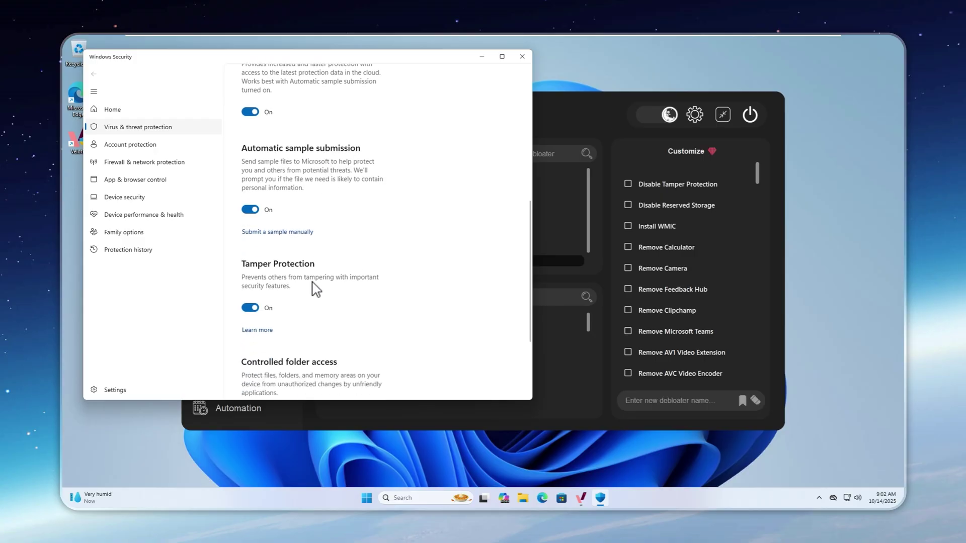
pyautogui.click(253, 308)
pyautogui.click(405, 336)
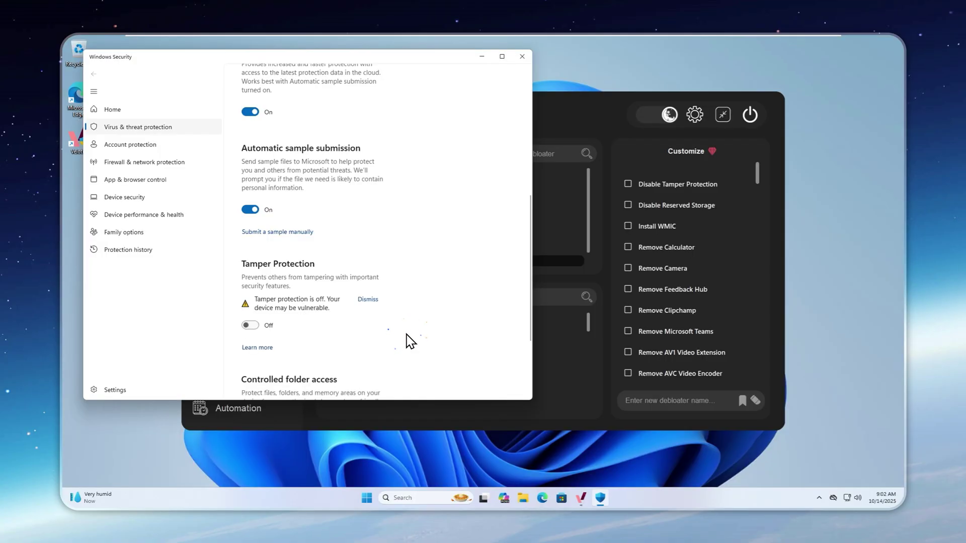
pyautogui.click(369, 302)
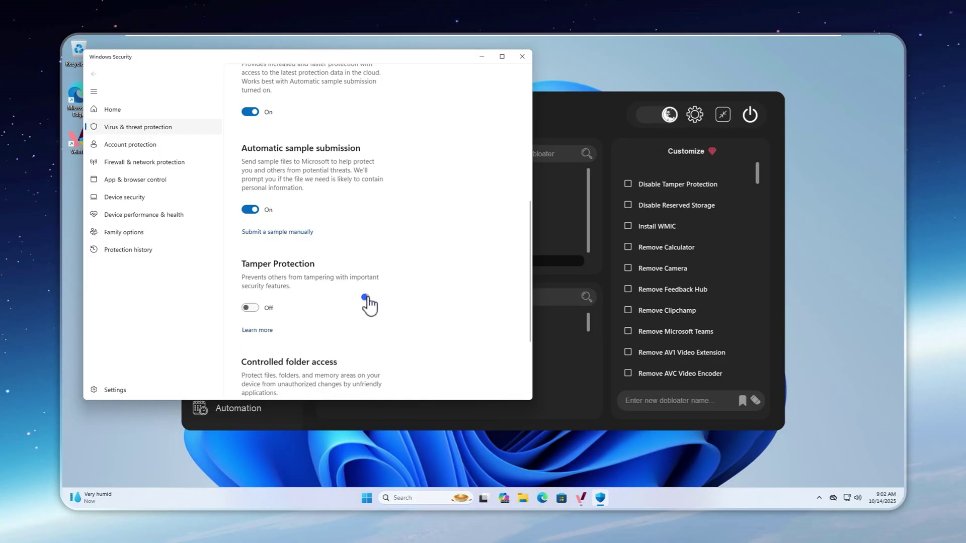
pyautogui.click(522, 56)
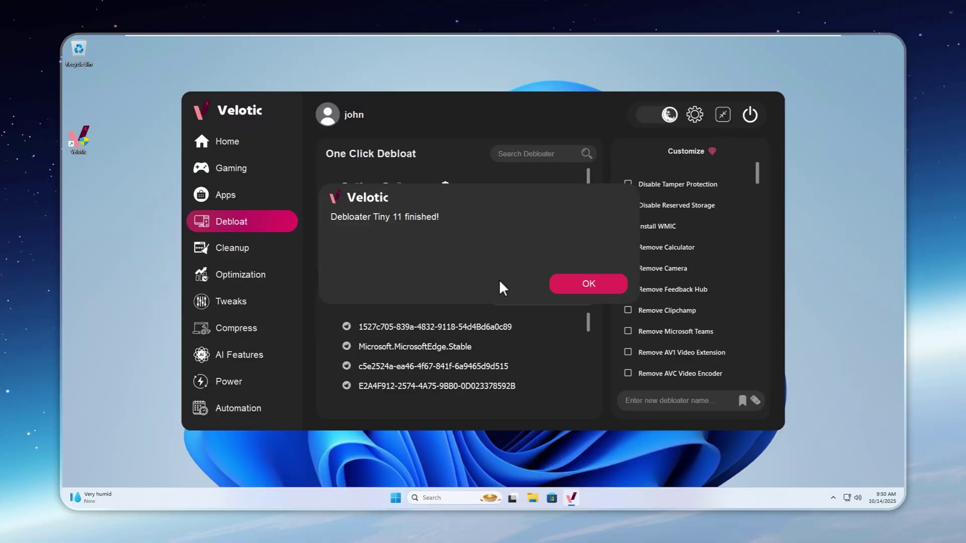
# Dismiss the debloat-finished message, clean RAM down to 27% usage, and close Velotic
pyautogui.click(573, 283)
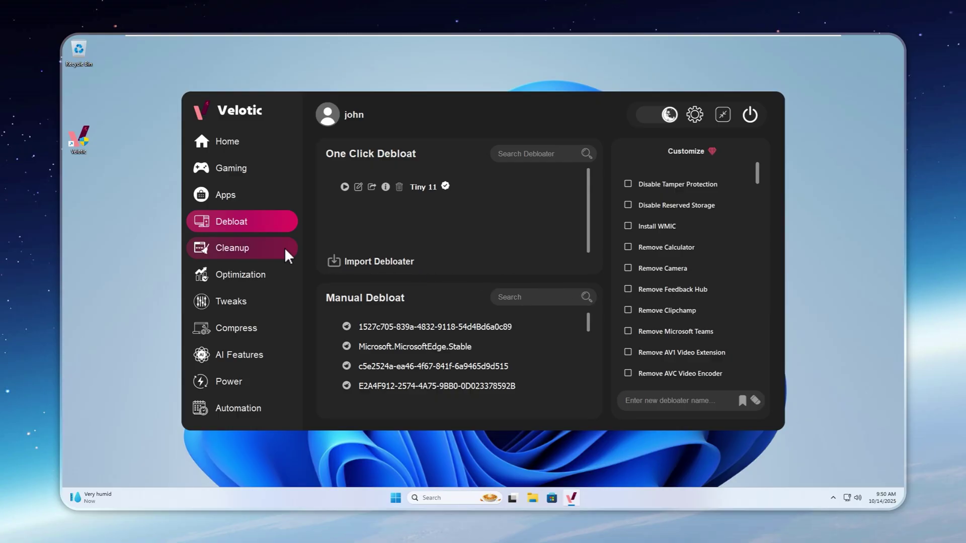
pyautogui.click(262, 249)
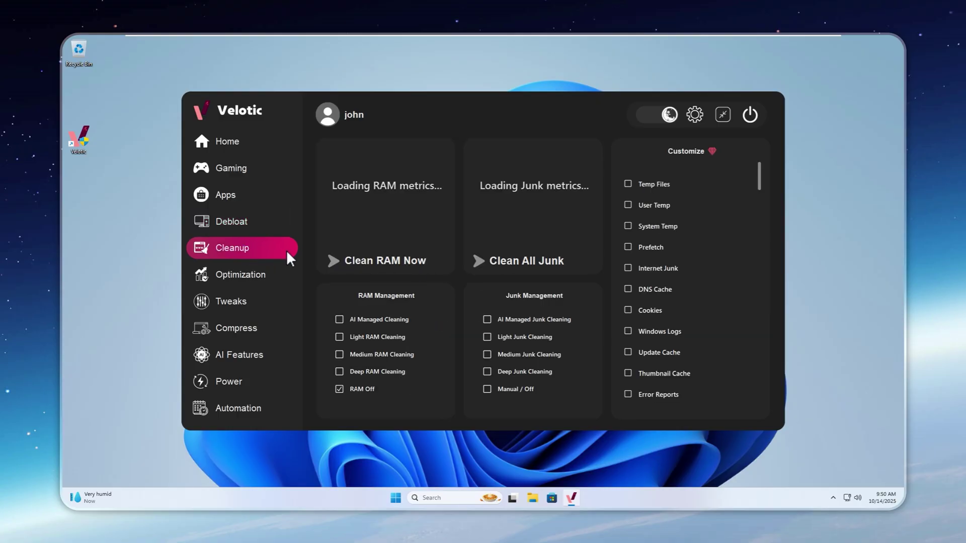
pyautogui.click(334, 259)
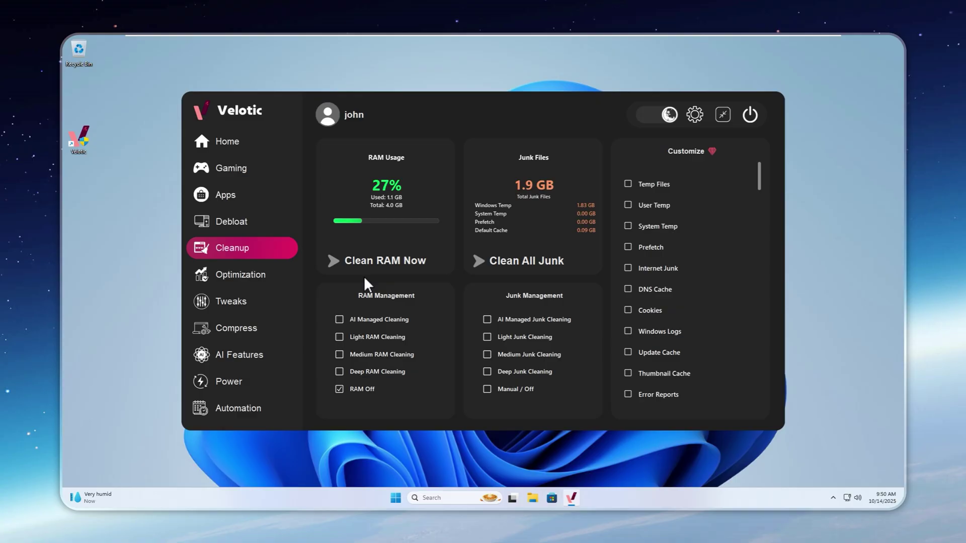
pyautogui.click(752, 115)
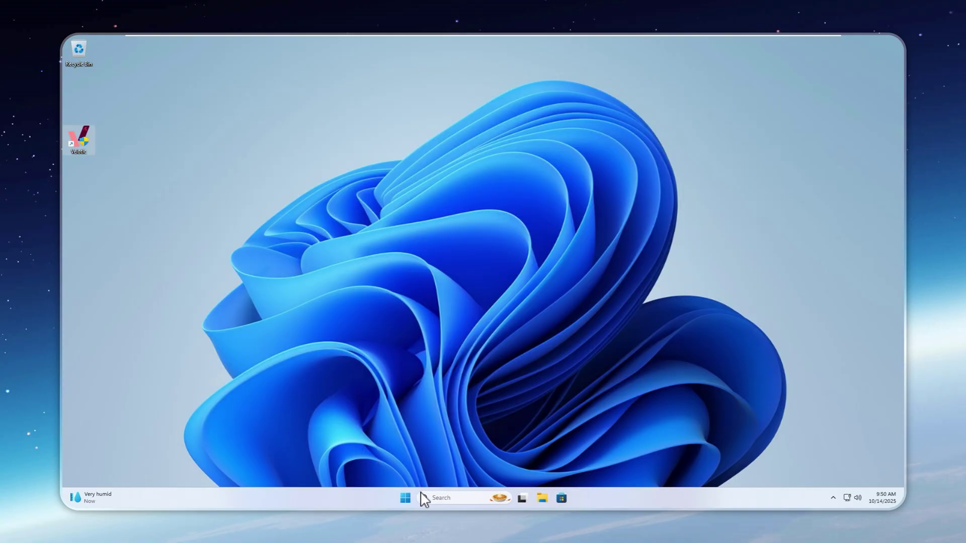
# Check memory in Task Manager (1.3 of 4.0 GB, 32% used), then close it
pyautogui.rightClick(406, 498)
pyautogui.click(405, 395)
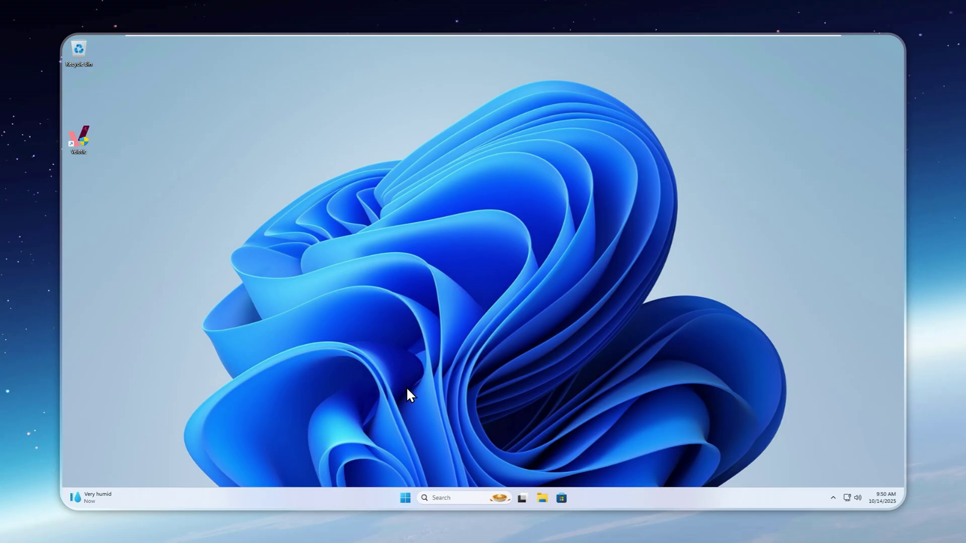
pyautogui.click(127, 152)
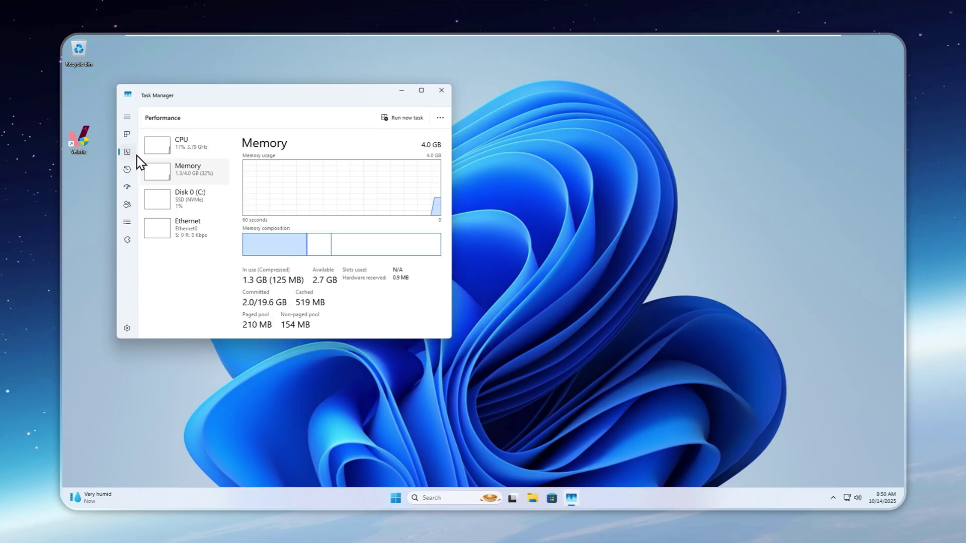
pyautogui.click(442, 91)
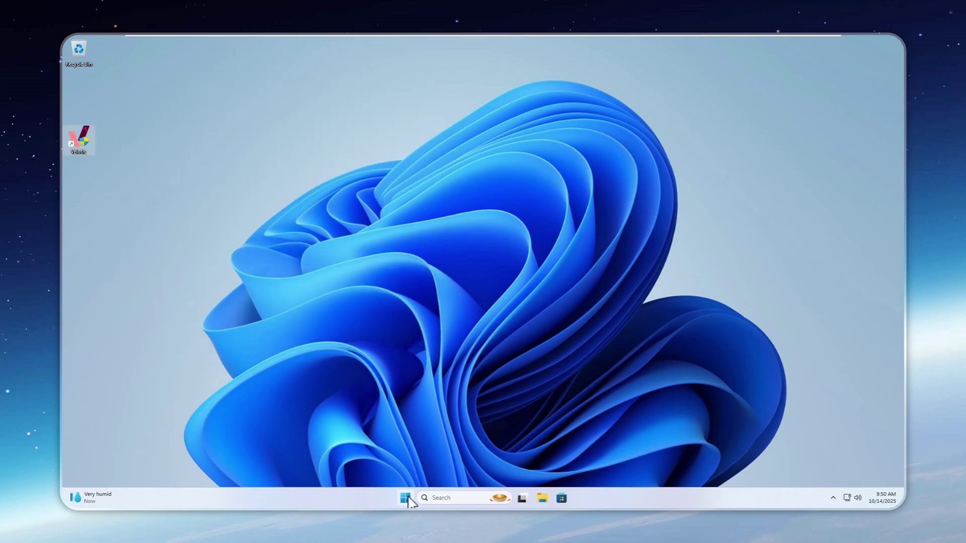
# Restart Windows from the Start menu's power options
pyautogui.click(408, 498)
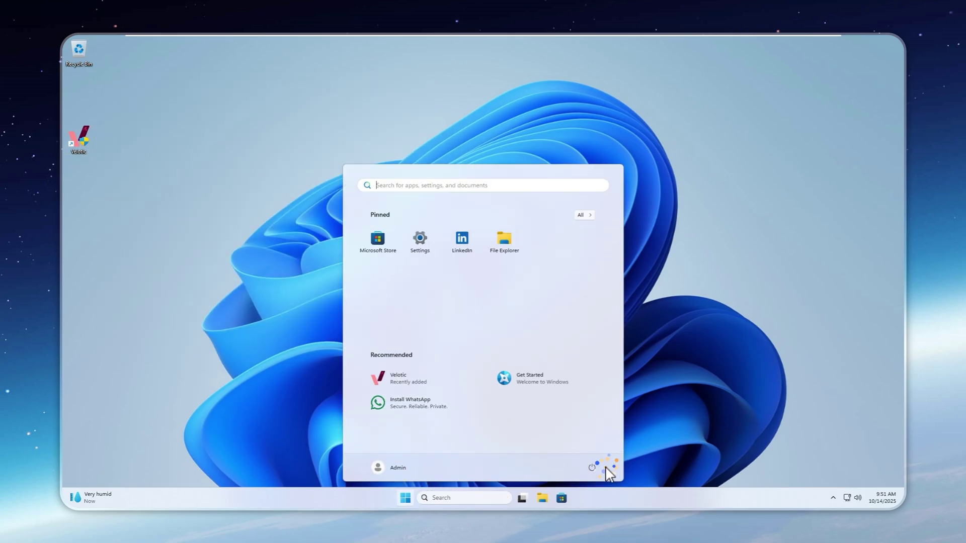
pyautogui.click(593, 466)
pyautogui.click(594, 450)
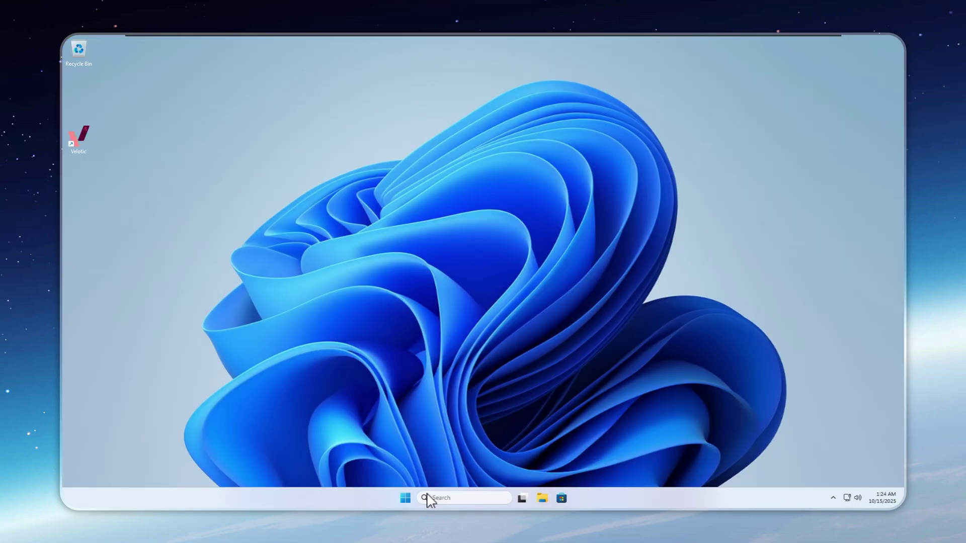
# Confirm Velotic 3.0.0 appears in Settings' installed apps list
pyautogui.click(405, 498)
pyautogui.click(421, 247)
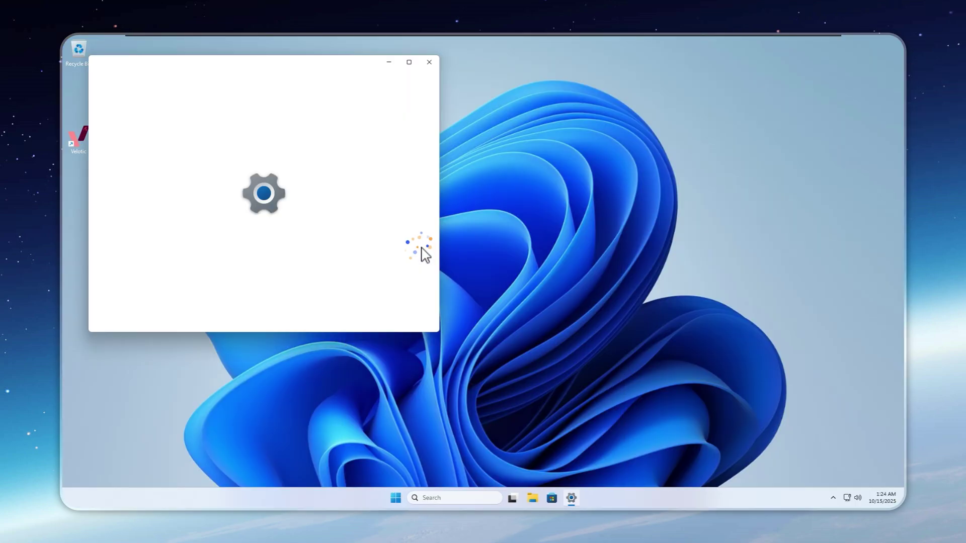
pyautogui.click(172, 219)
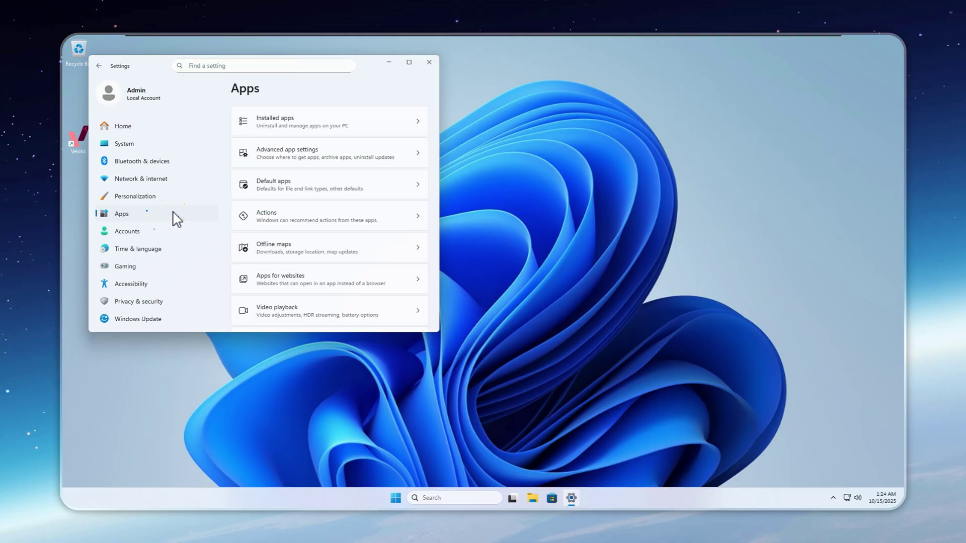
pyautogui.click(302, 128)
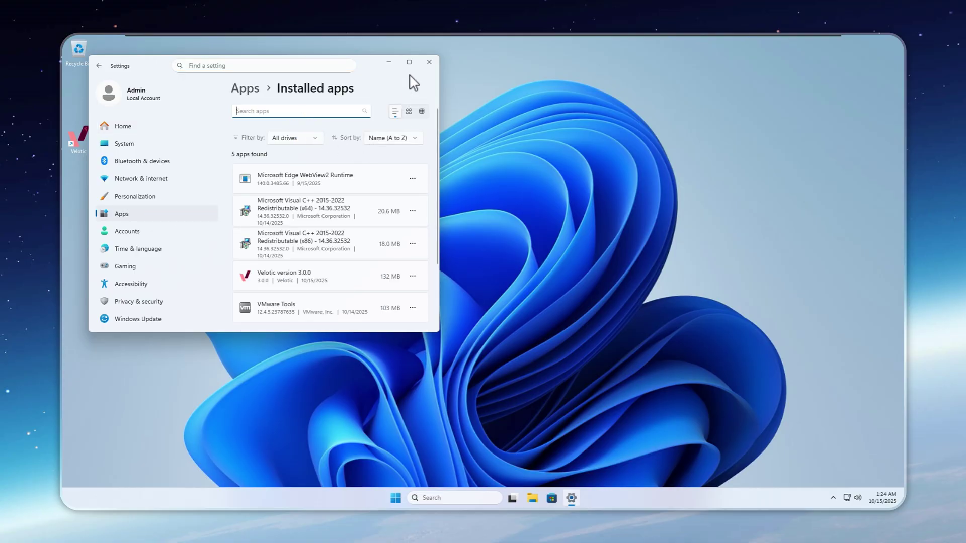
pyautogui.scroll(-2, 423, 181)
pyautogui.scroll(1, 426, 220)
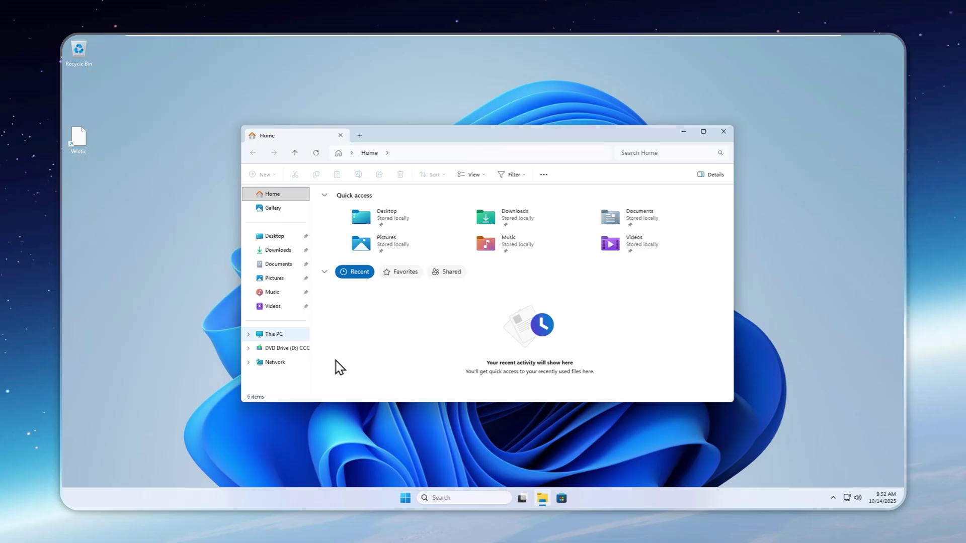
# Open Local Disk (C:) properties from This PC and view its detailed storage breakdown
pyautogui.click(282, 334)
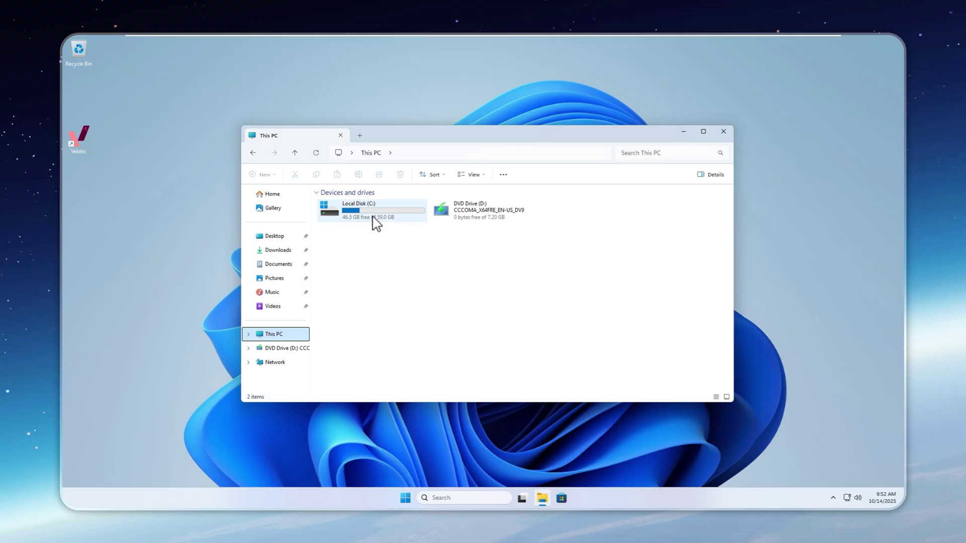
pyautogui.rightClick(377, 222)
pyautogui.click(425, 342)
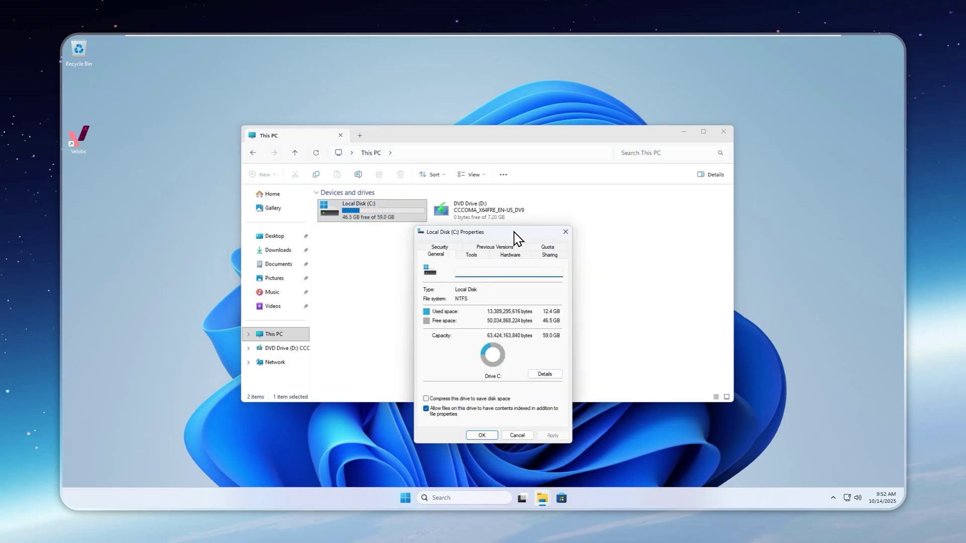
pyautogui.click(547, 374)
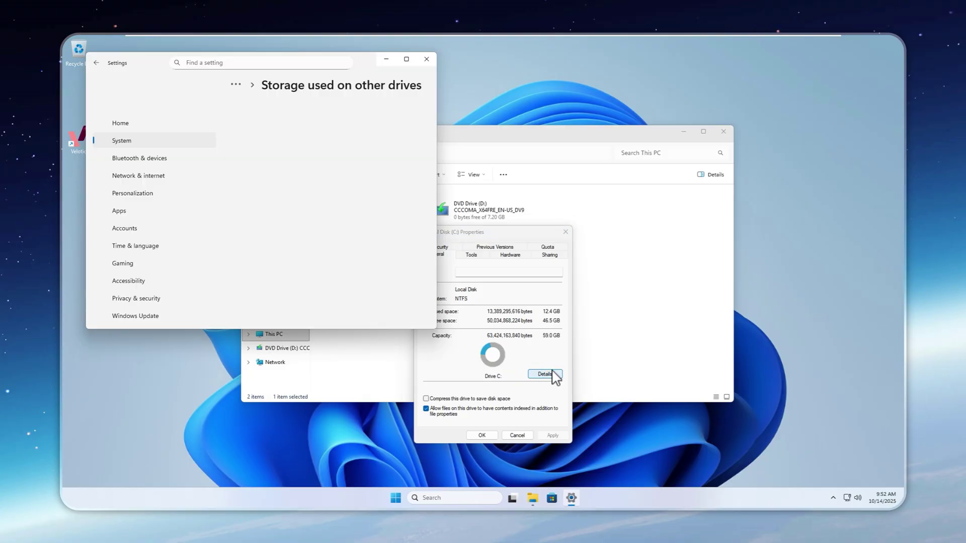
# Remove the temporary files, raising Local Disk (C:) free space to 50.0 GB
pyautogui.click(327, 213)
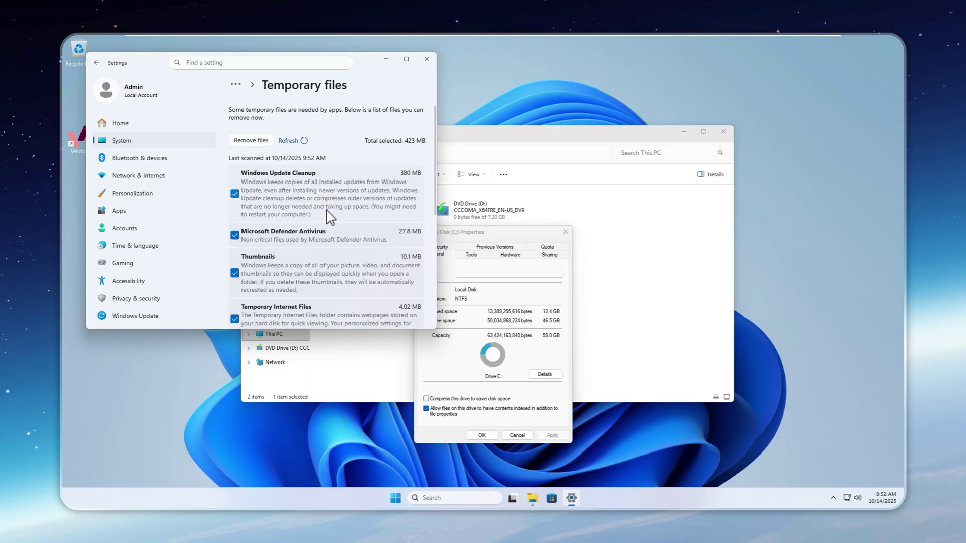
pyautogui.scroll(-4, 328, 215)
pyautogui.scroll(3, 312, 220)
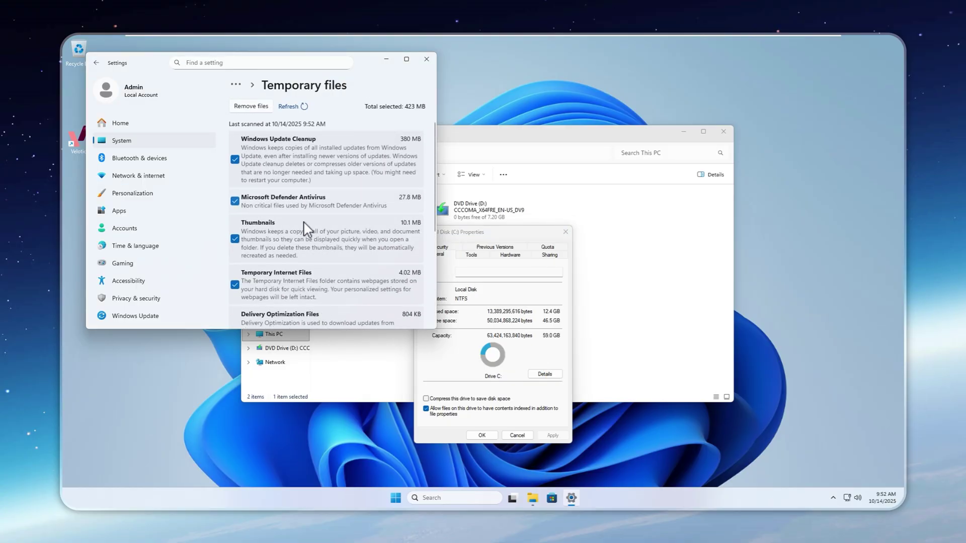
pyautogui.click(250, 106)
pyautogui.click(249, 222)
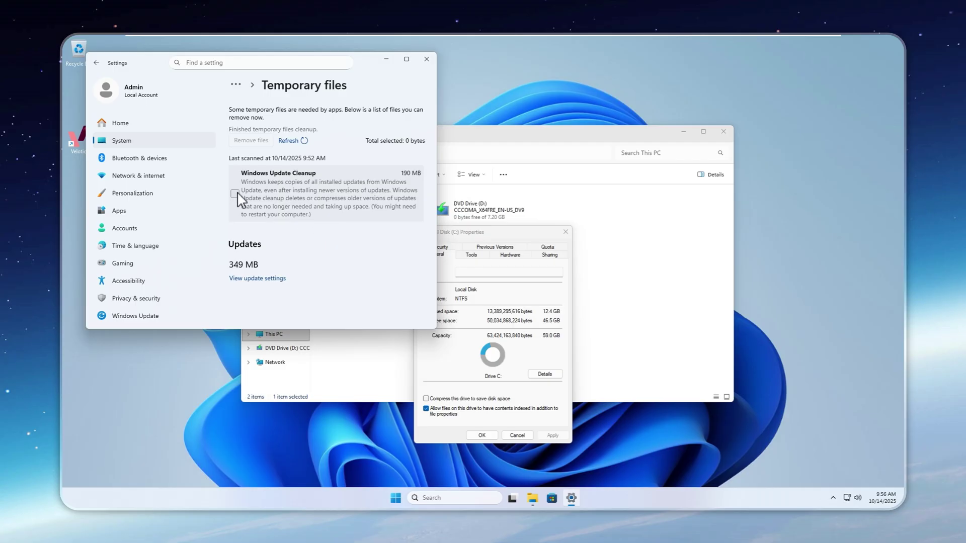
pyautogui.click(564, 352)
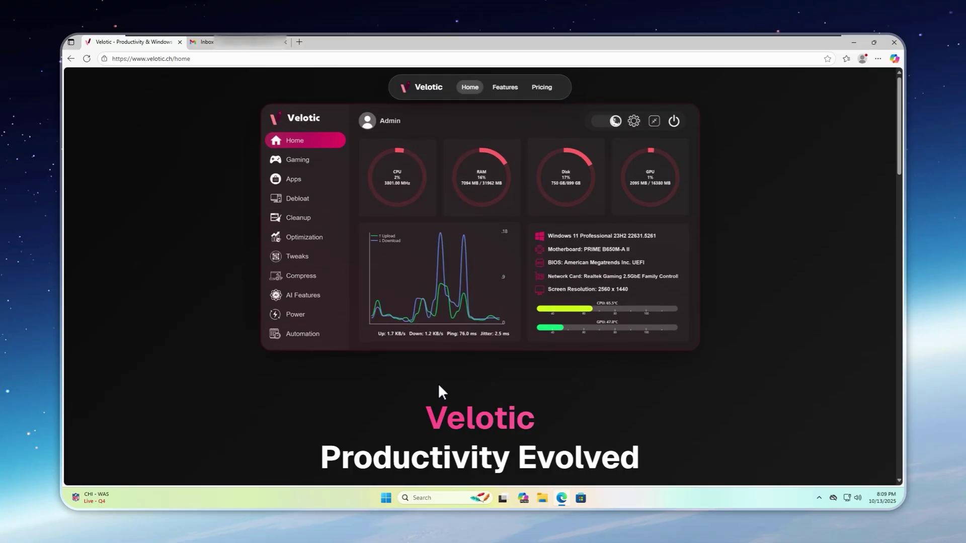
# Scroll down to the pricing plans: Basic $20, Pro Monthly $8 and Pro Yearly $6
pyautogui.scroll(-8, 439, 392)
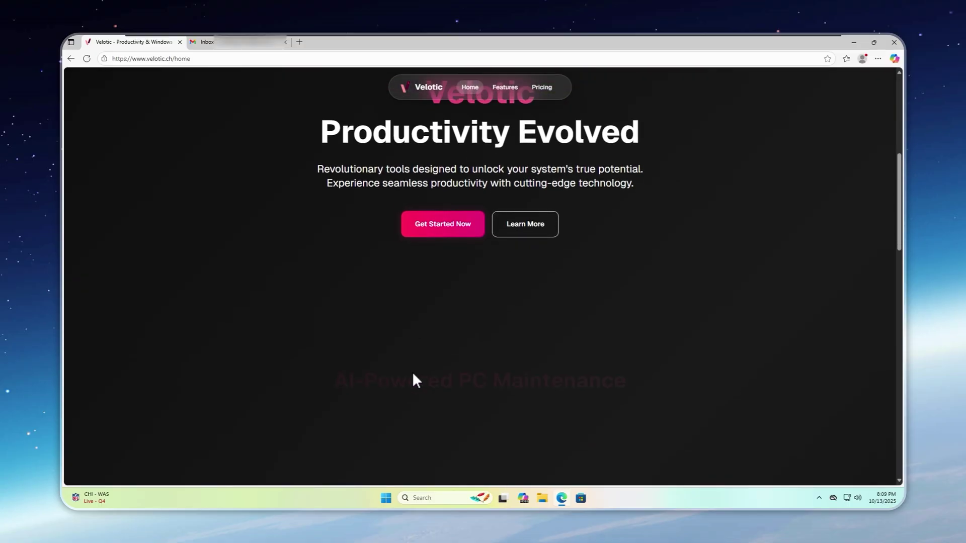
pyautogui.scroll(-5, 404, 356)
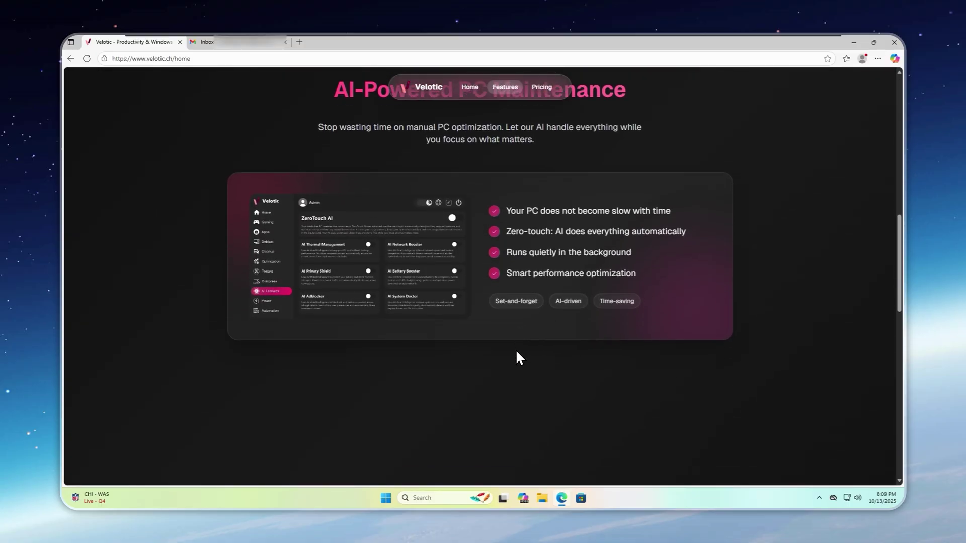
pyautogui.scroll(-8, 484, 375)
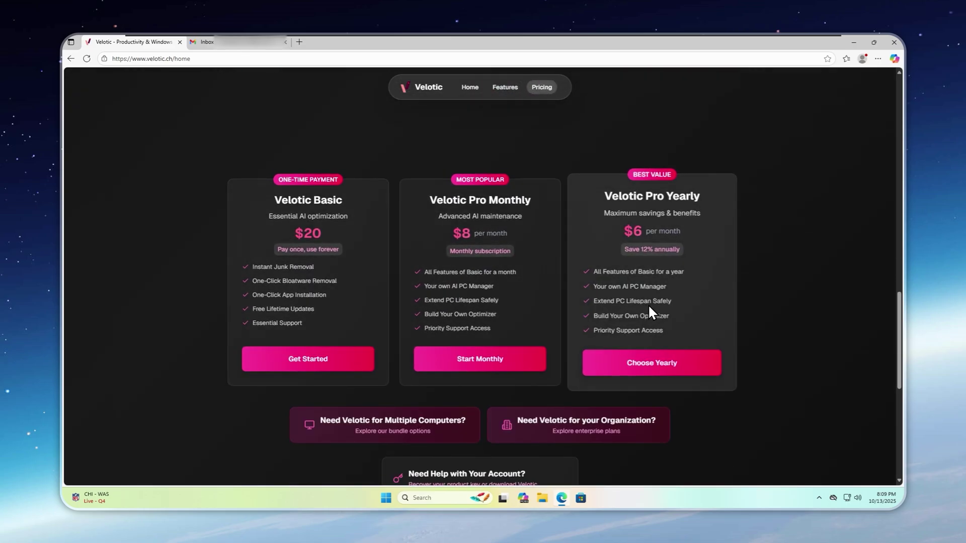
# Pick Velotic Basic, create a new account with full name and e-mail, then continue to billing
pyautogui.click(317, 361)
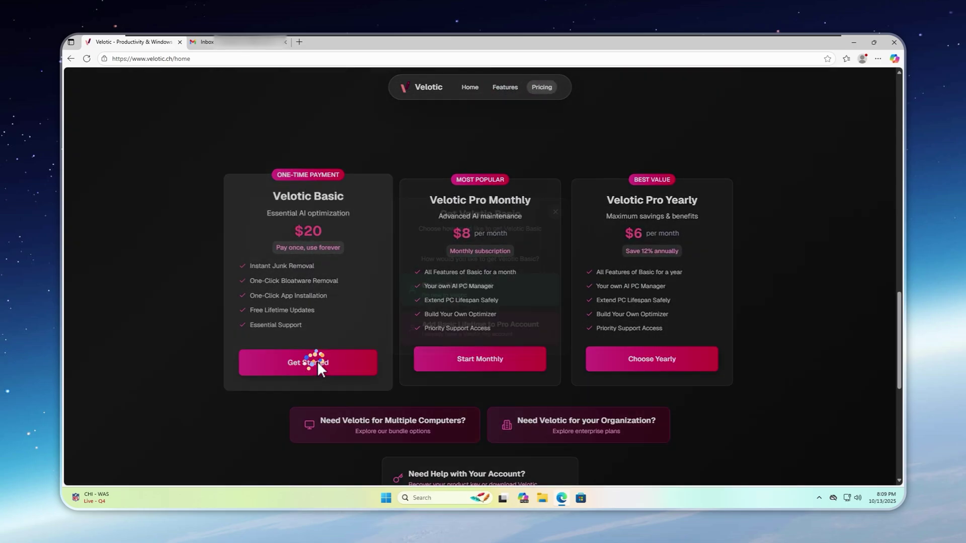
pyautogui.click(442, 296)
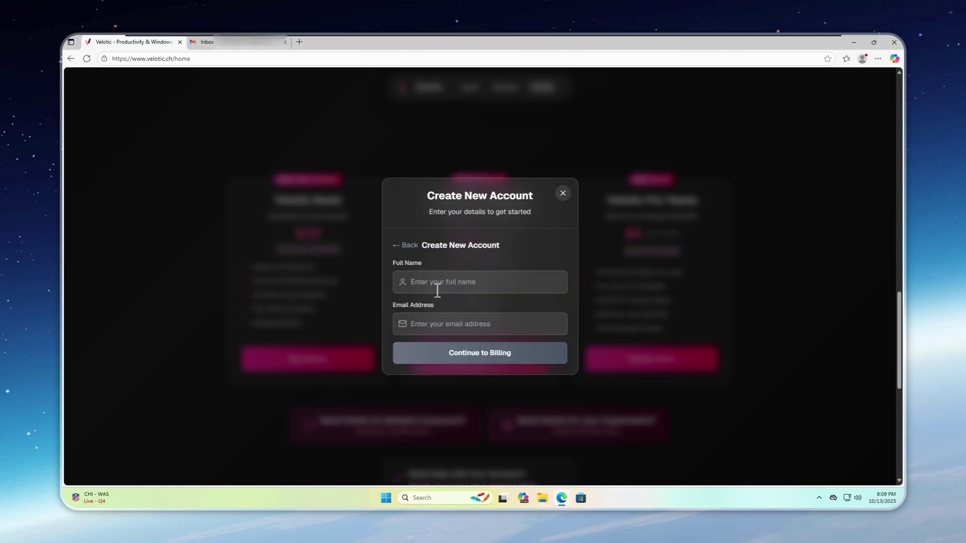
pyautogui.click(436, 280)
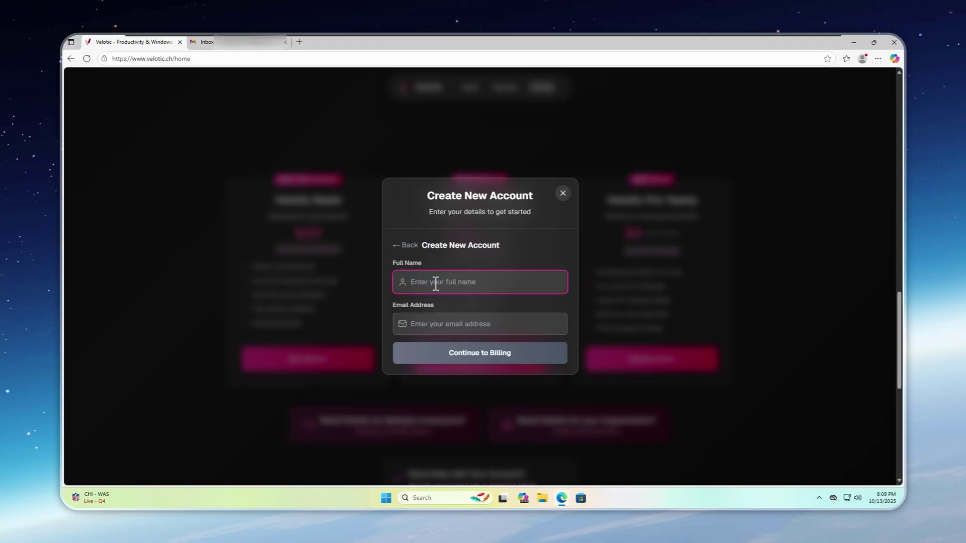
pyautogui.write('John')
pyautogui.click(436, 321)
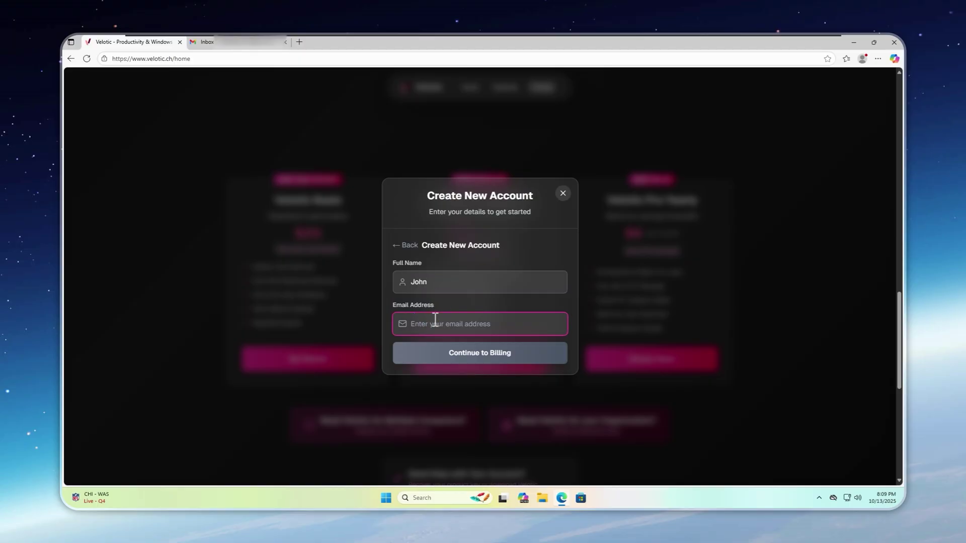
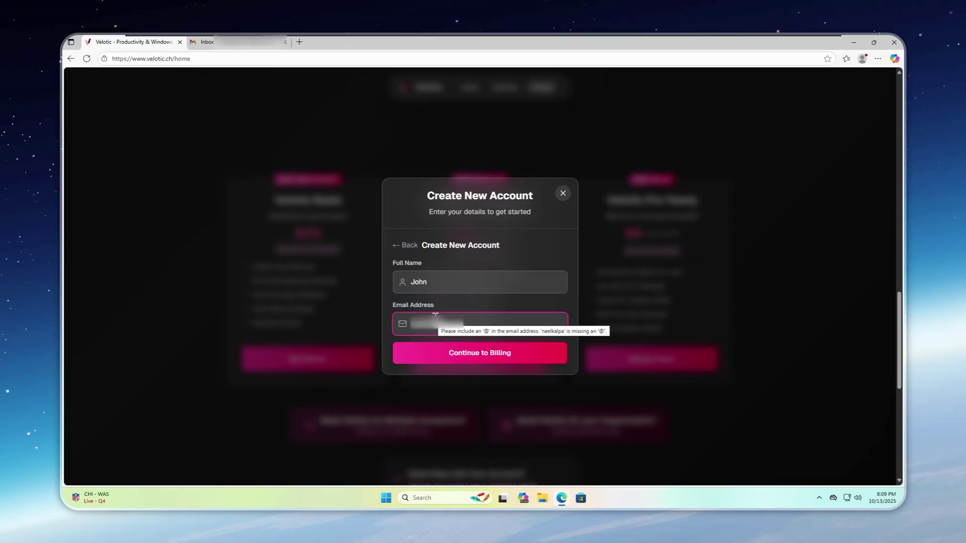
pyautogui.press('Return')
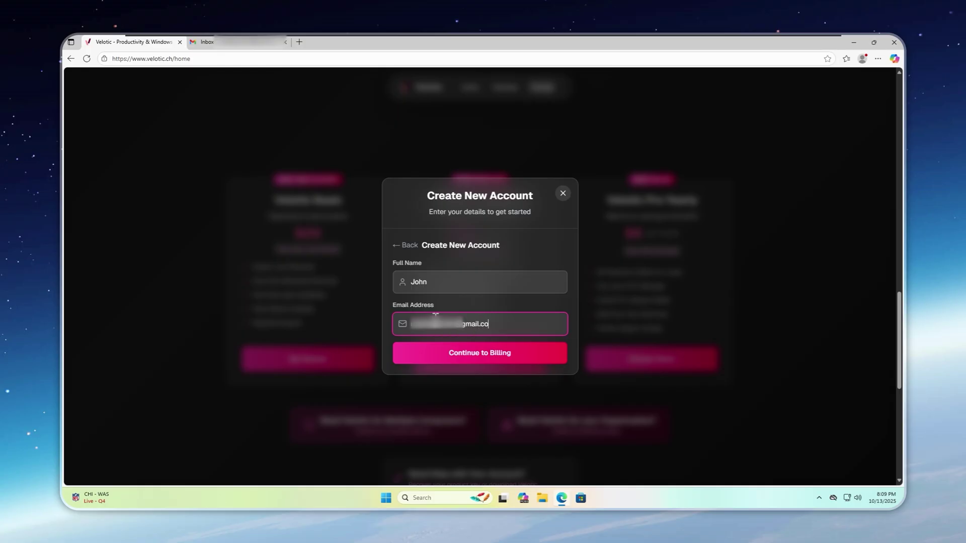
pyautogui.click(470, 355)
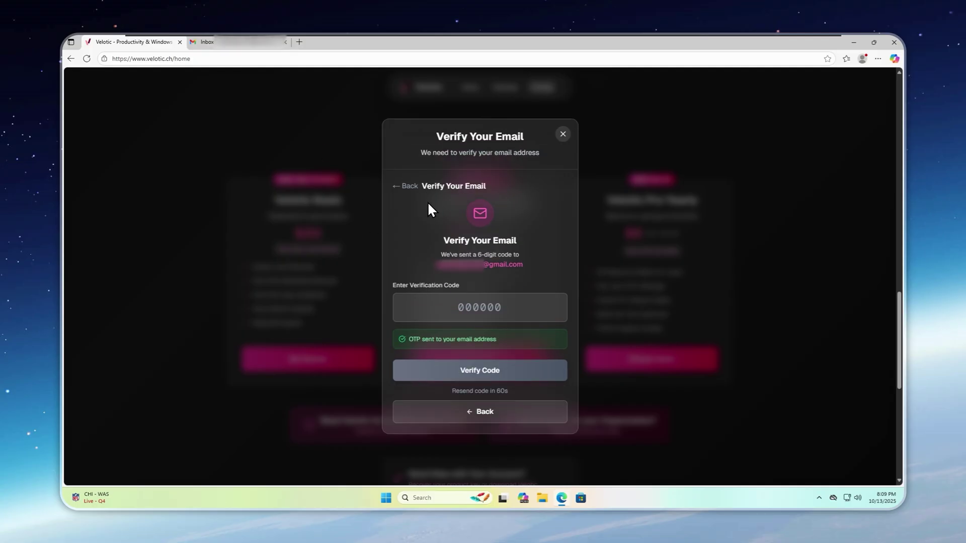
# Read the verification code from the Velotic email in Gmail and enter it in the code box
pyautogui.click(233, 46)
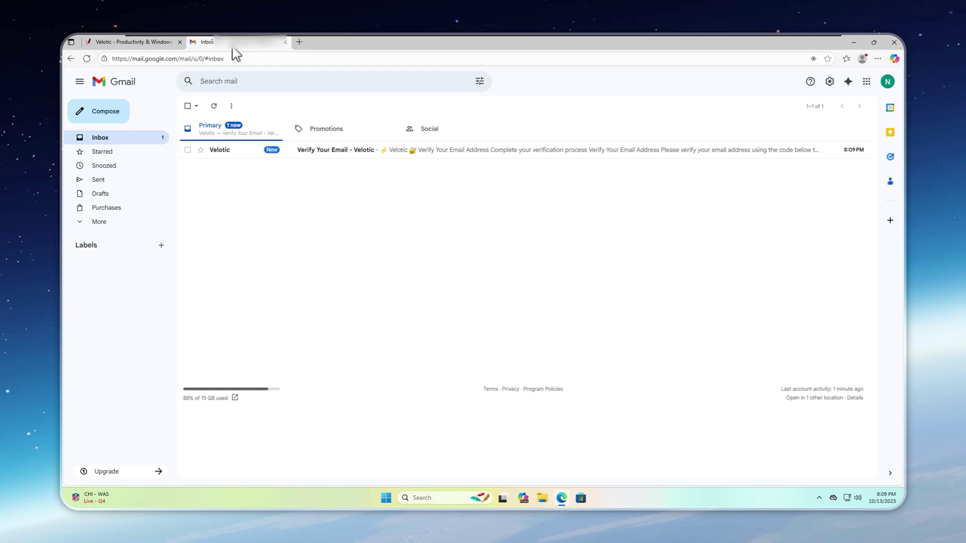
pyautogui.click(358, 153)
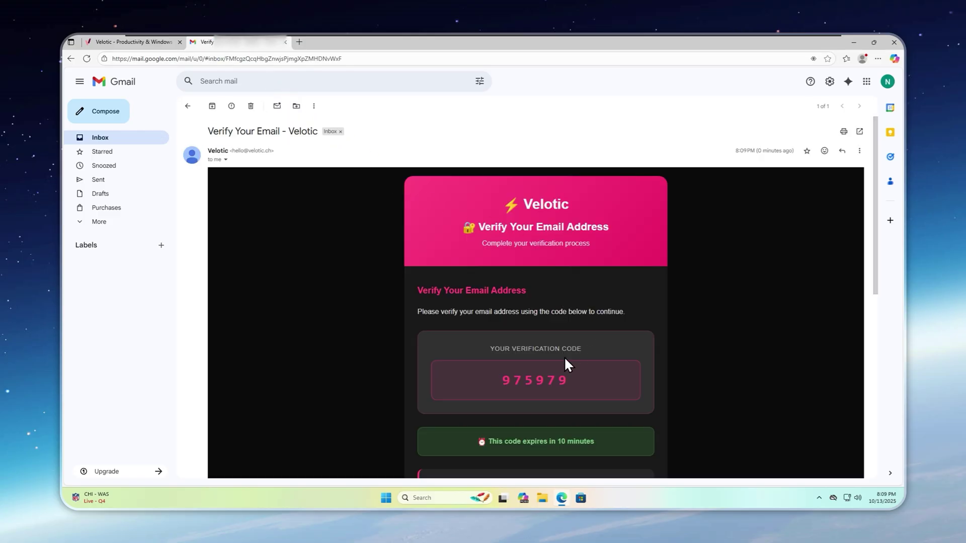
pyautogui.click(162, 43)
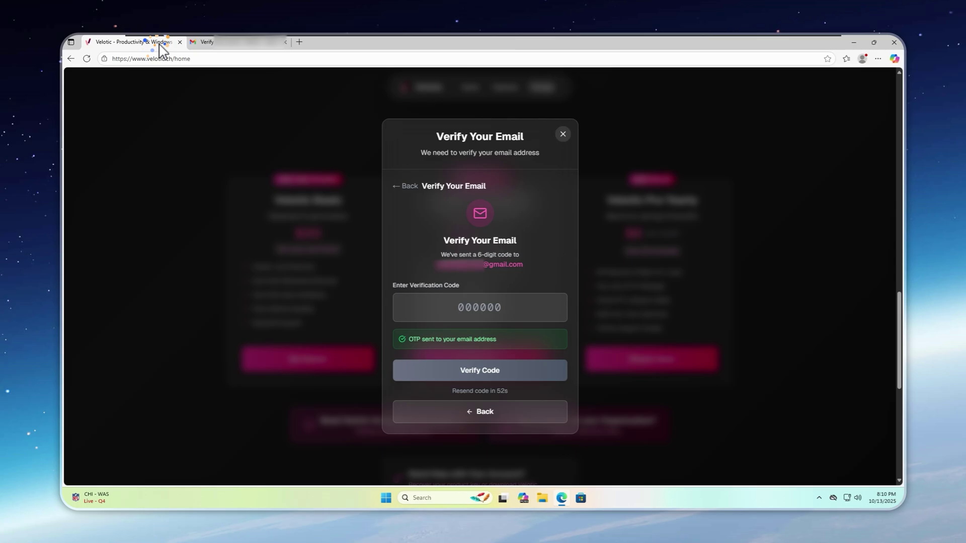
pyautogui.click(487, 308)
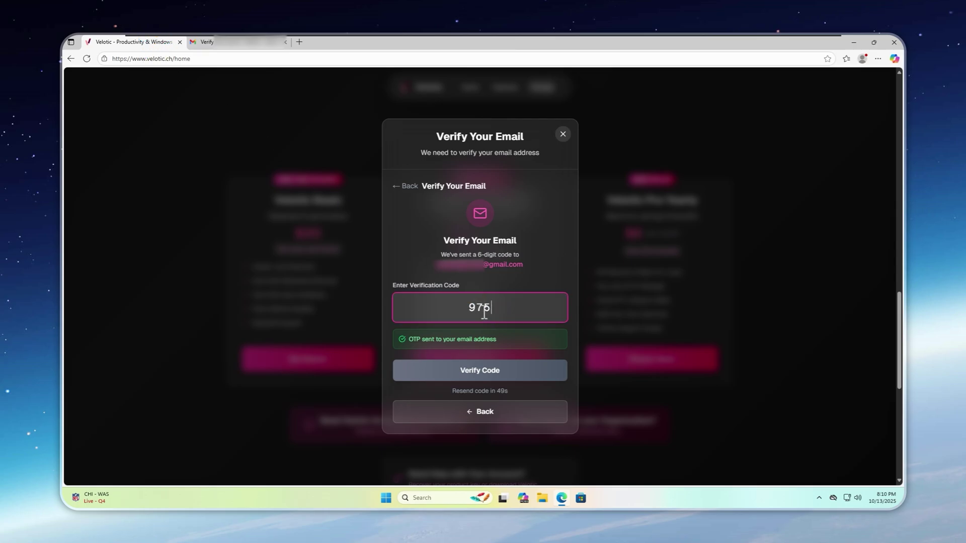
# Verify the email code and complete payment to reach PayPal's 20.00 USD card checkout
pyautogui.click(492, 367)
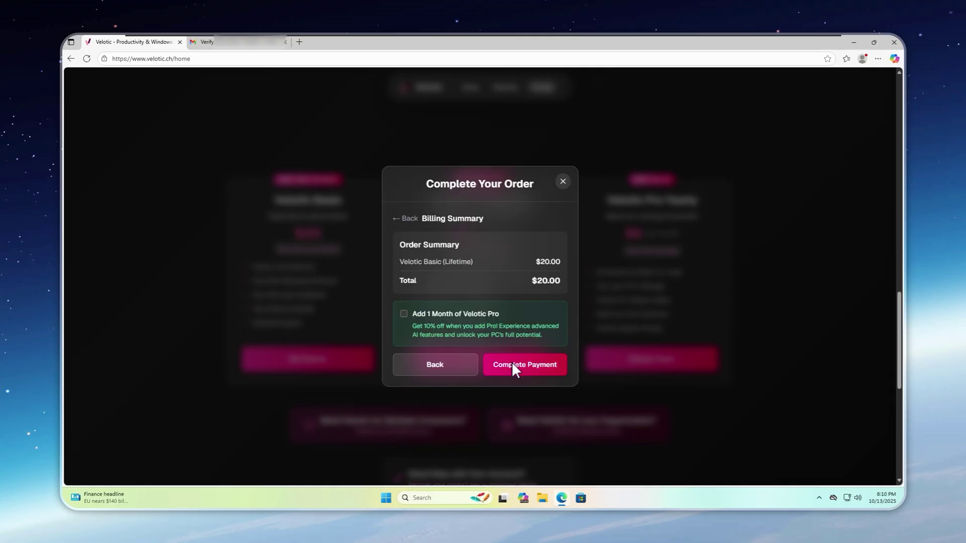
pyautogui.click(509, 363)
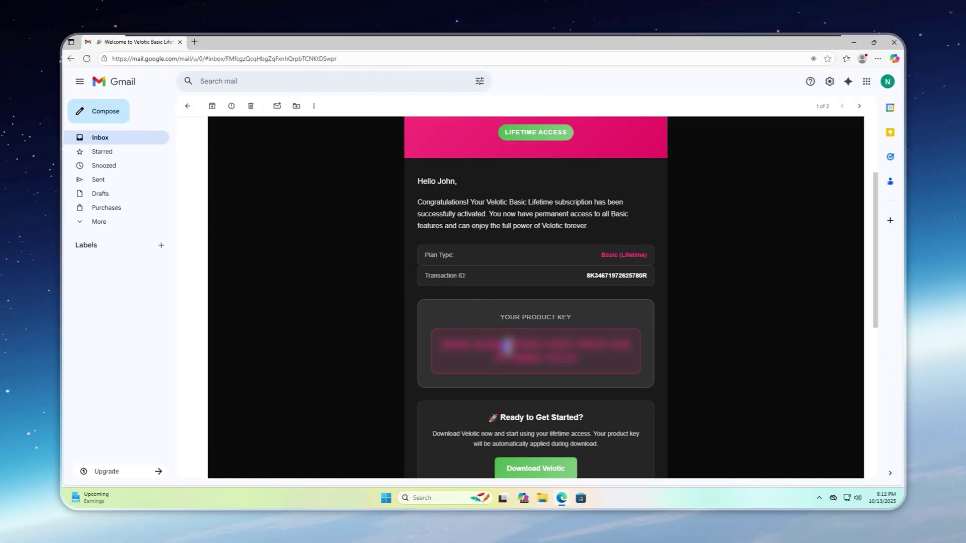
# Copy the product key from the welcome email and follow its Download Velotic link
pyautogui.tripleClick(506, 347)
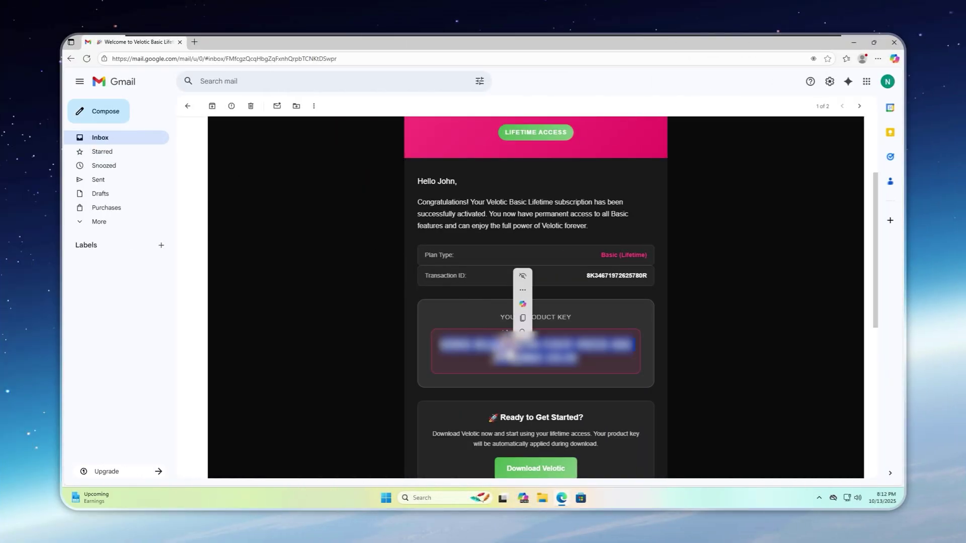
pyautogui.rightClick(495, 344)
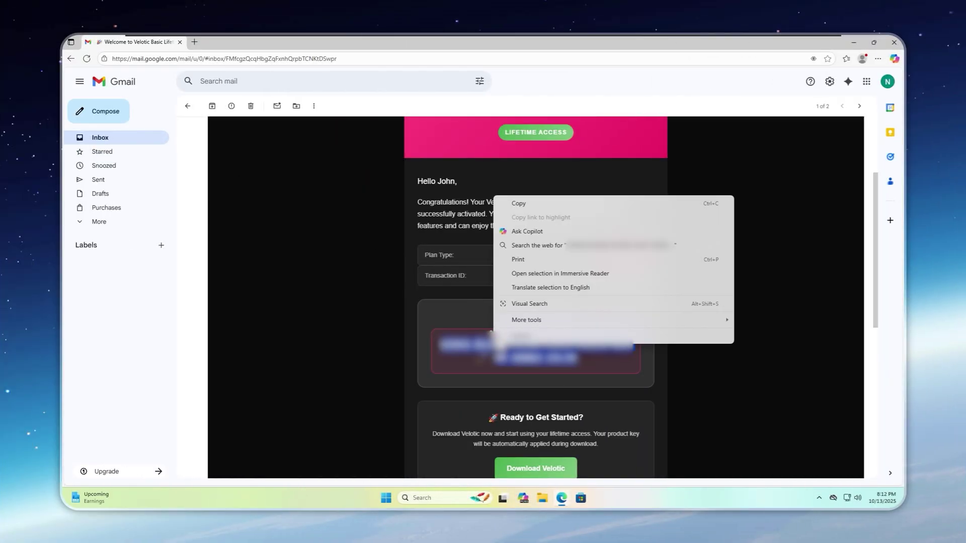
pyautogui.click(515, 203)
pyautogui.scroll(-2, 574, 358)
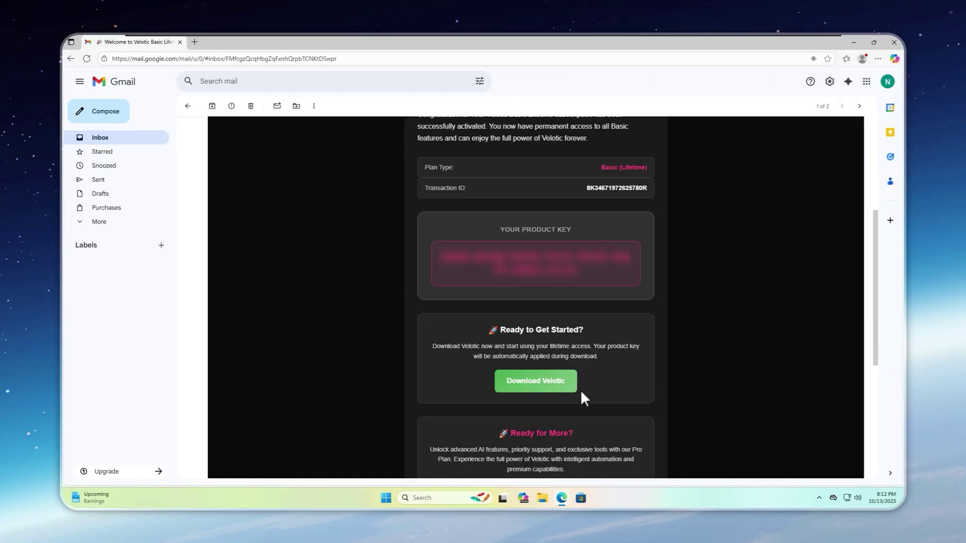
pyautogui.click(544, 379)
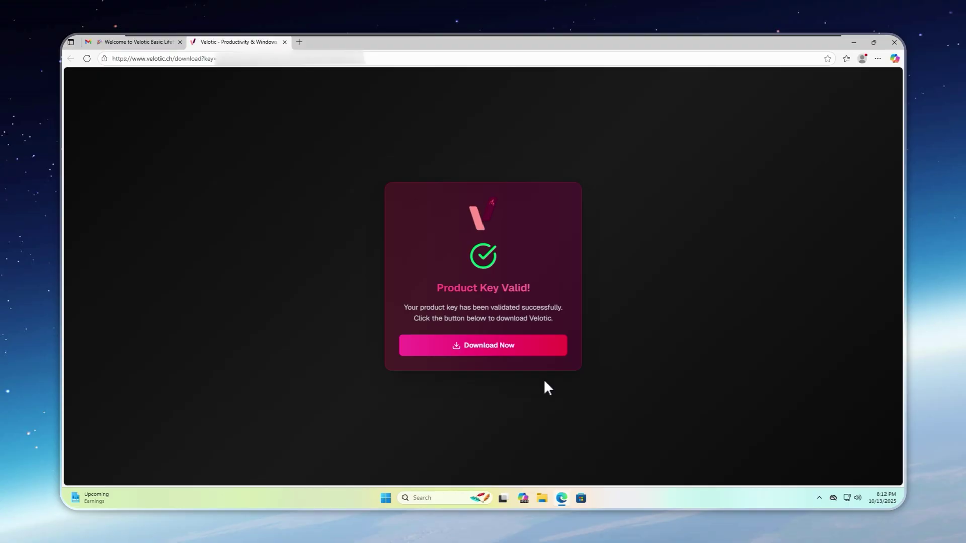
# Download the 119 MB Velotic_Setup_3.0.0.exe, choosing Keep and then Keep anyway past SmartScreen
pyautogui.click(508, 352)
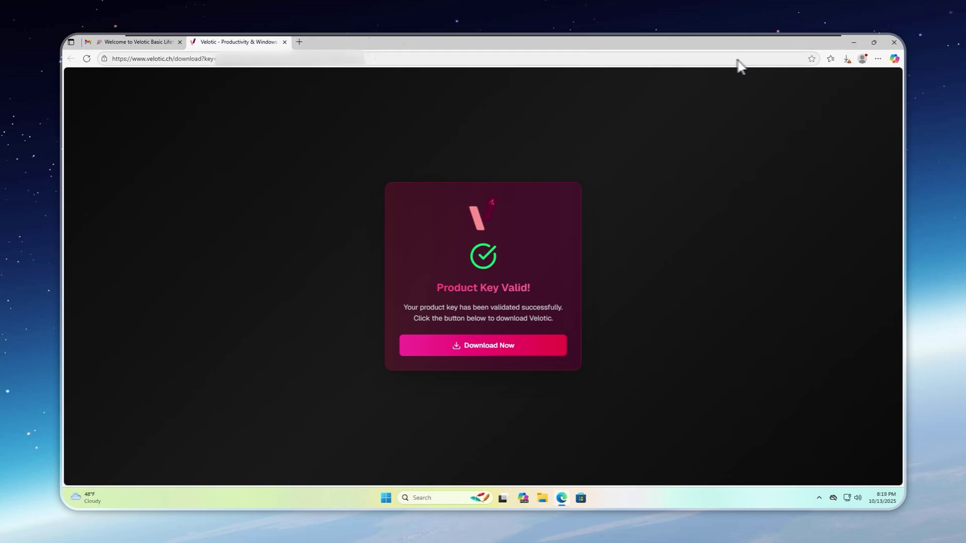
pyautogui.click(848, 59)
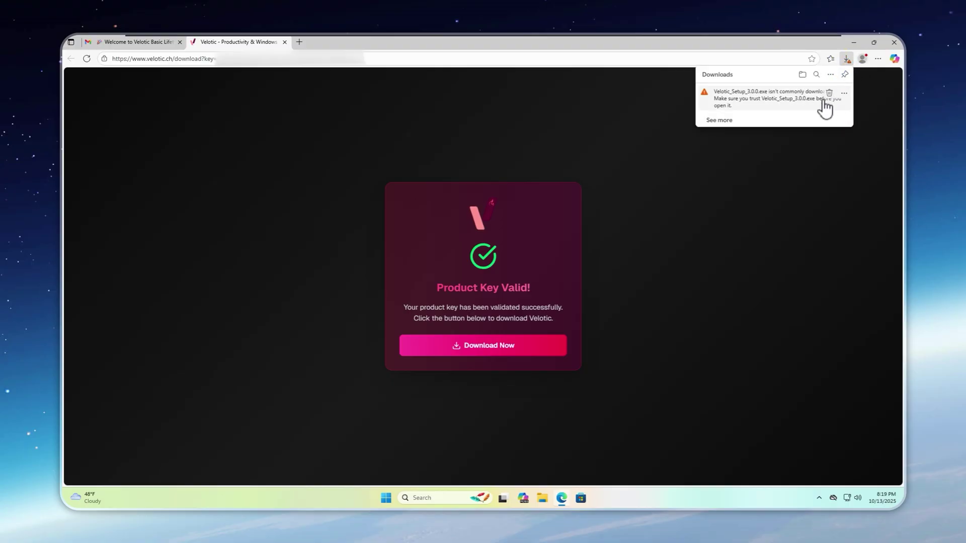
pyautogui.click(844, 93)
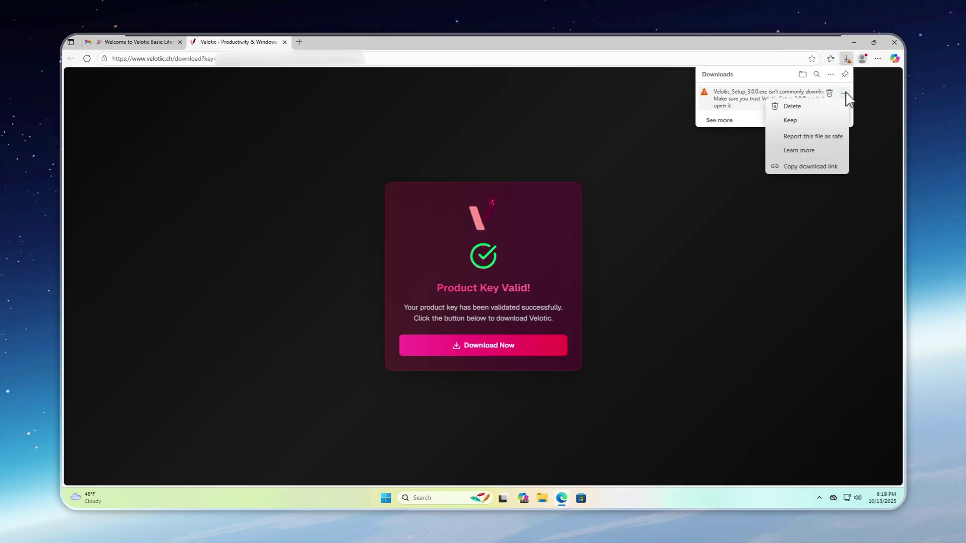
pyautogui.click(790, 120)
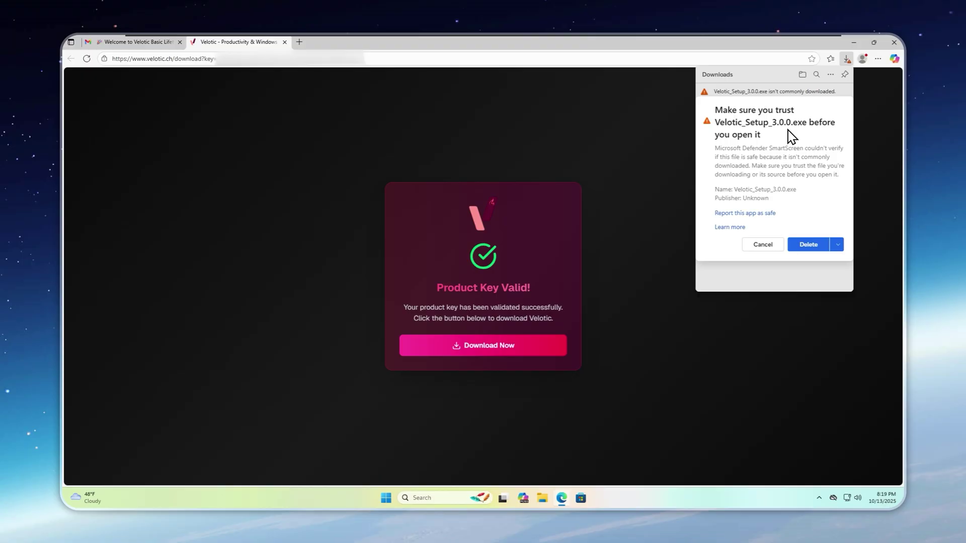
pyautogui.click(838, 244)
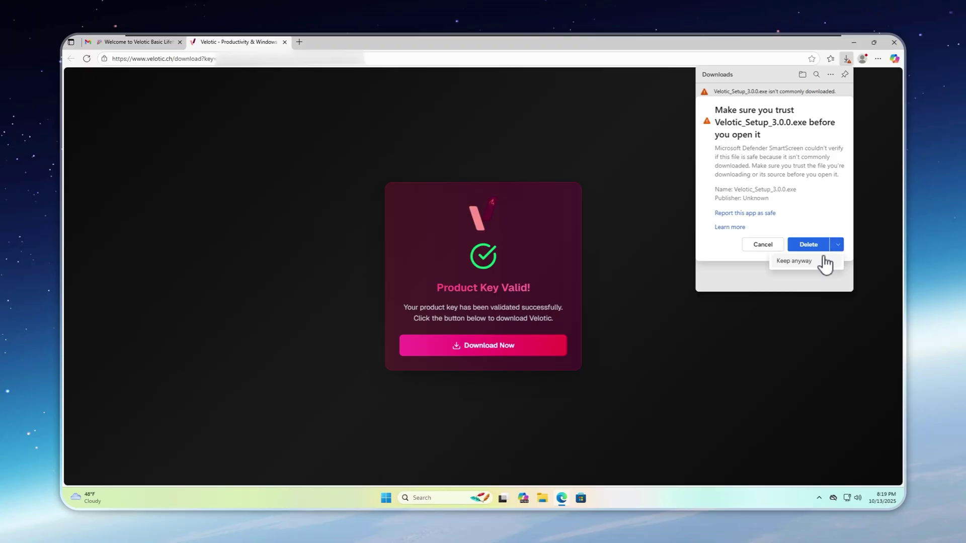
pyautogui.click(795, 262)
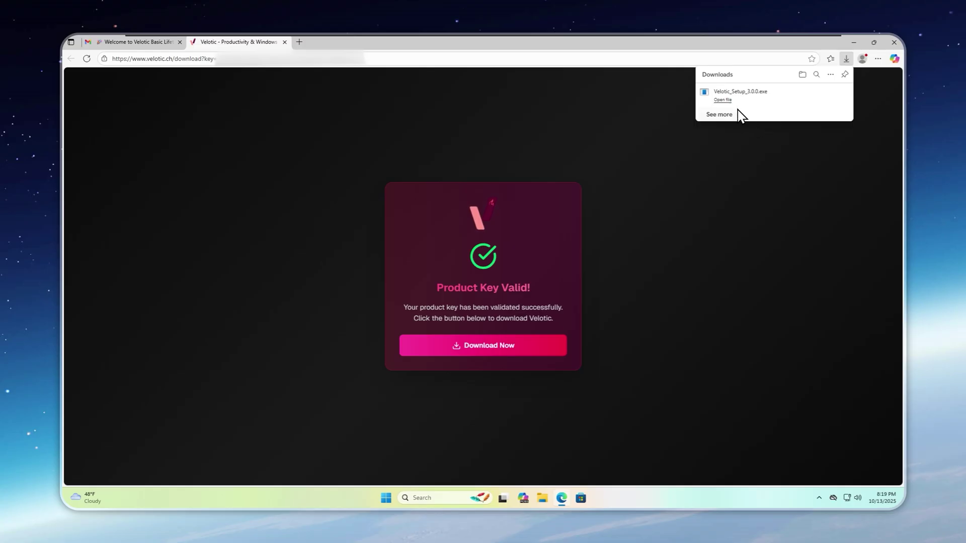
# Run Velotic Setup 3.0.0 through UAC, language, license and Install to Finish, then close Downloads
pyautogui.click(736, 96)
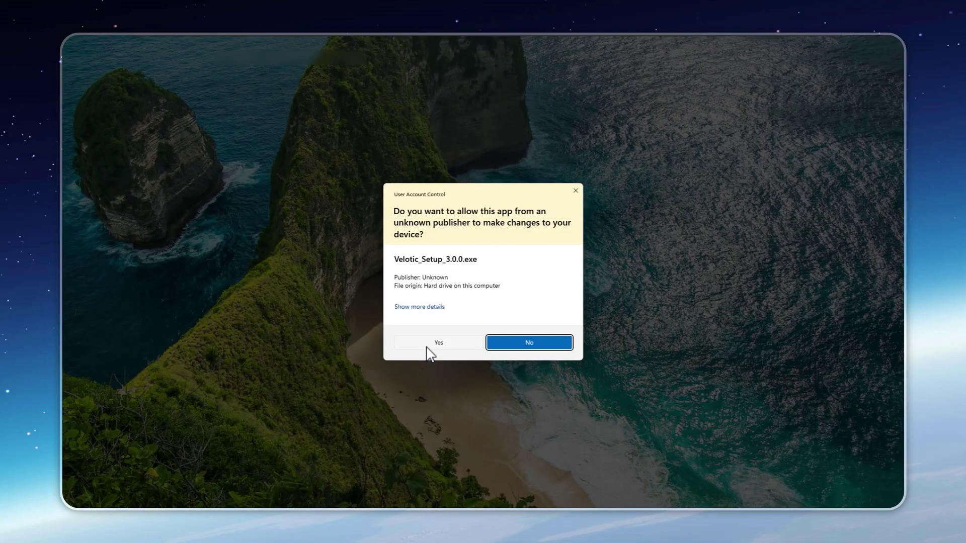
pyautogui.click(433, 343)
pyautogui.click(502, 287)
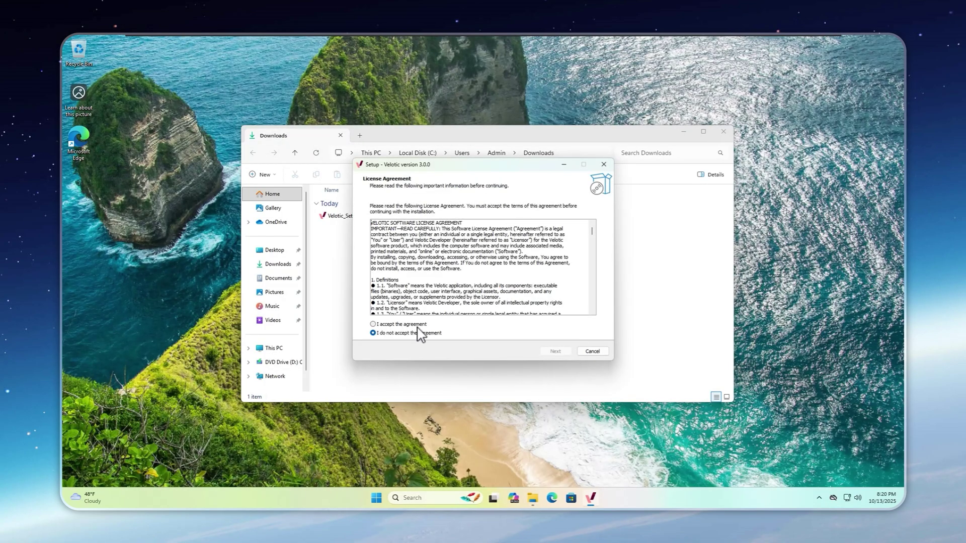
pyautogui.click(420, 330)
pyautogui.click(552, 350)
pyautogui.click(552, 351)
pyautogui.click(555, 352)
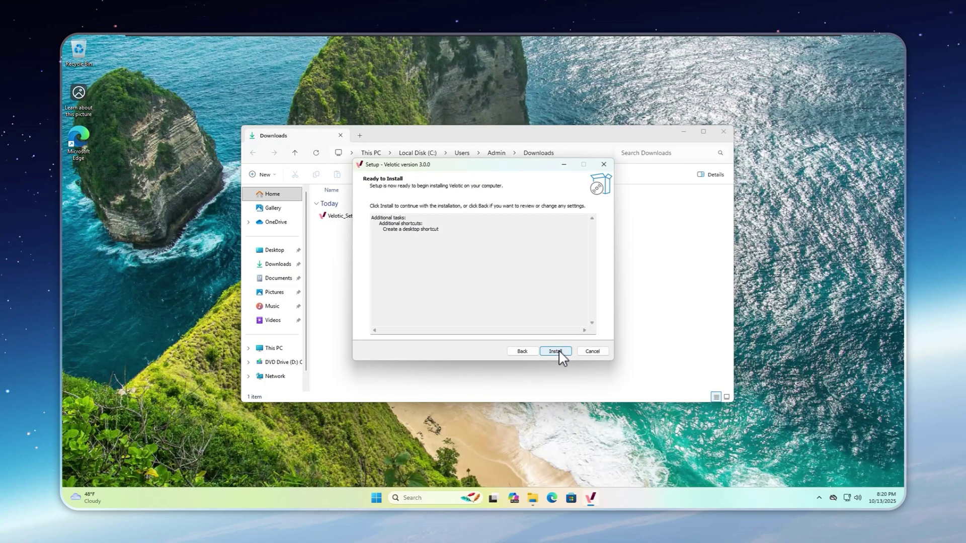
pyautogui.click(555, 352)
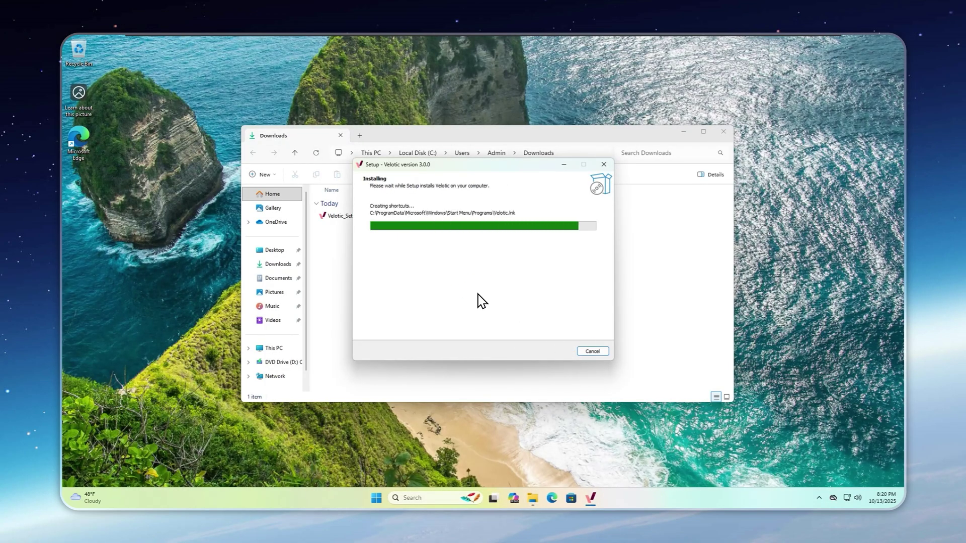
pyautogui.click(555, 351)
pyautogui.click(555, 352)
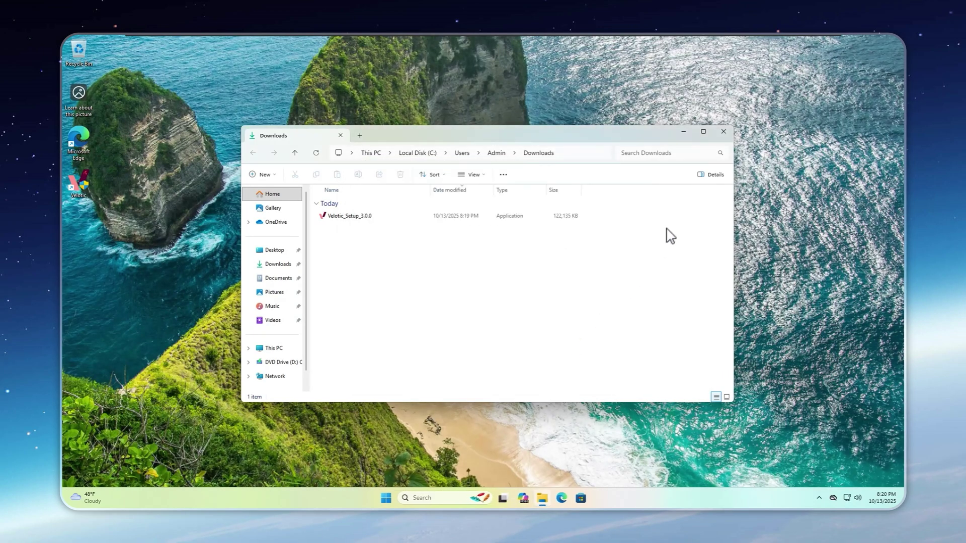
pyautogui.click(724, 131)
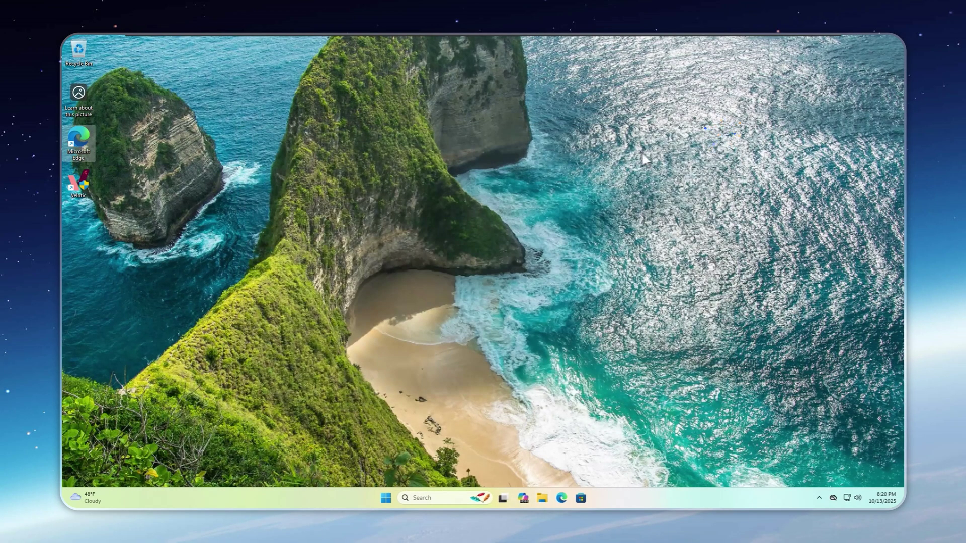
# Launch Velotic as admin and register it with the pasted product key and a new username
pyautogui.click(85, 183)
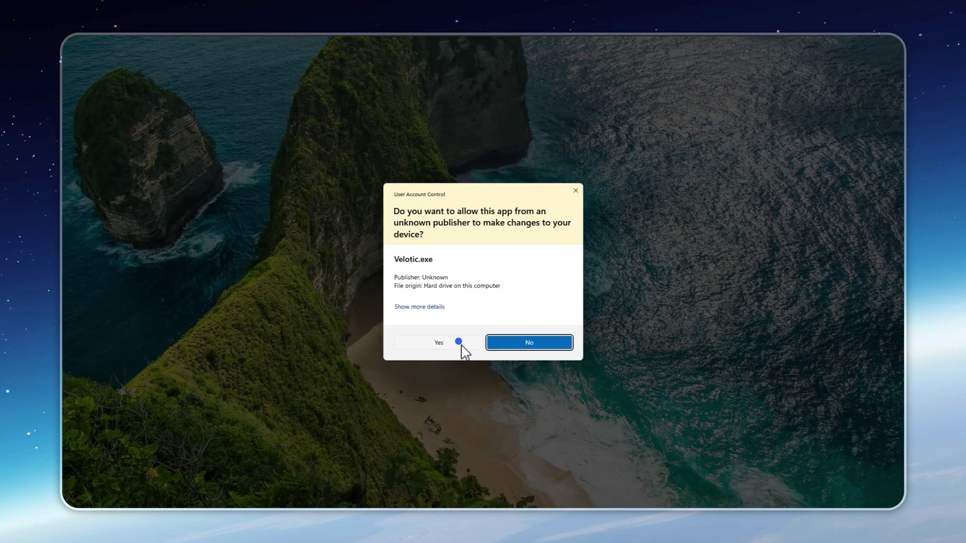
pyautogui.click(456, 339)
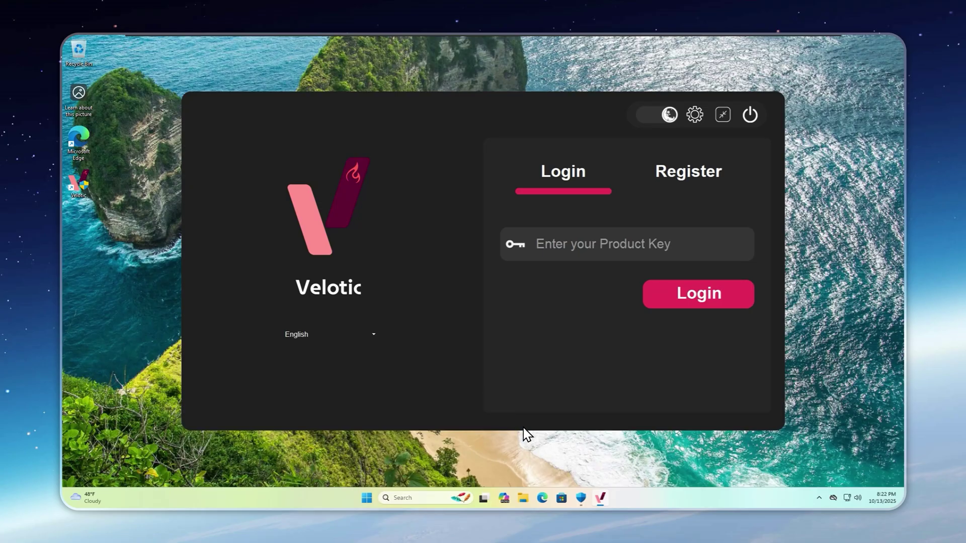
pyautogui.click(675, 174)
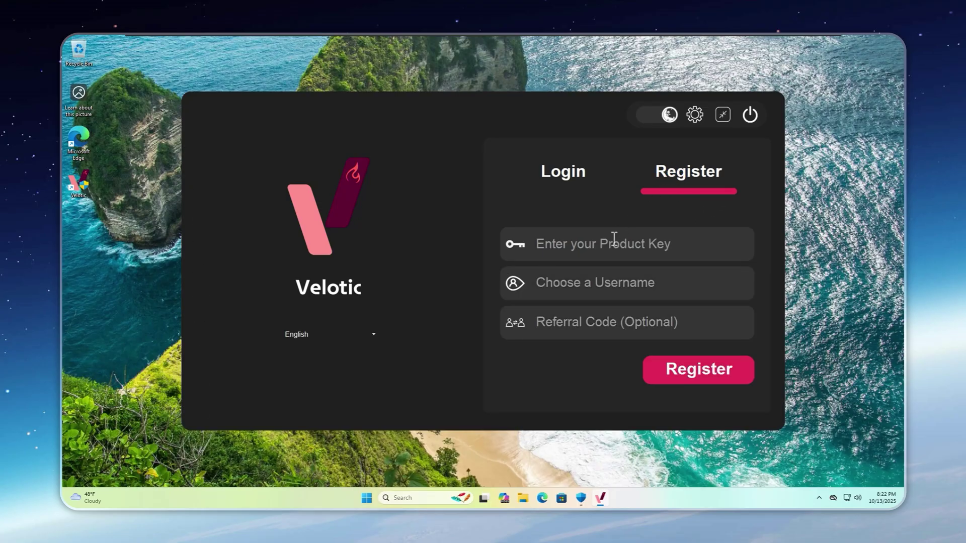
pyautogui.click(603, 246)
pyautogui.hotkey('ctrl', 'v')
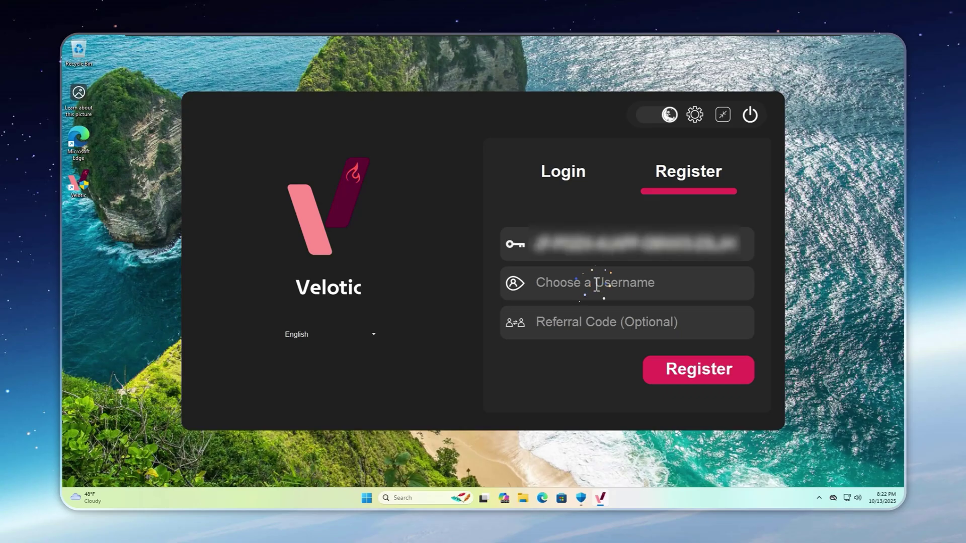
pyautogui.click(578, 283)
pyautogui.write('john')
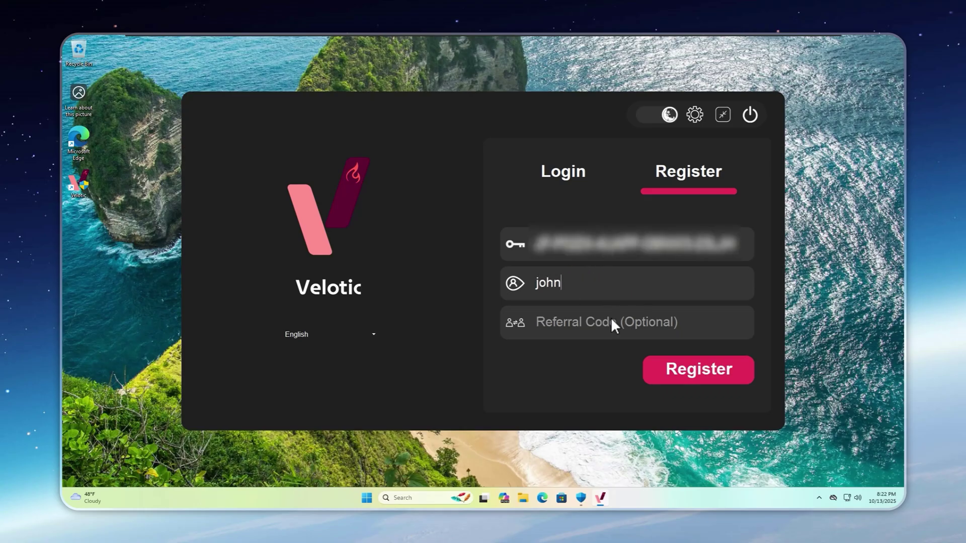
pyautogui.press('Return')
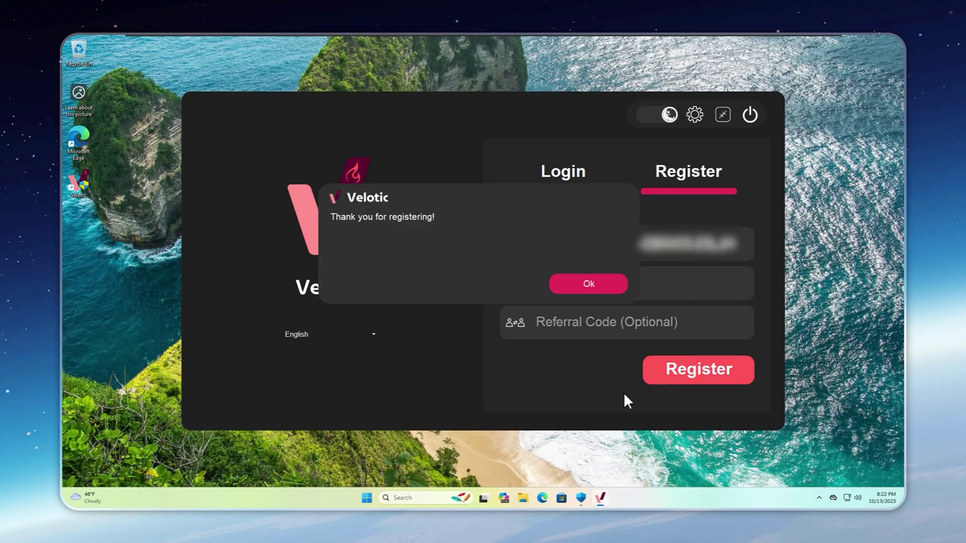
pyautogui.click(588, 286)
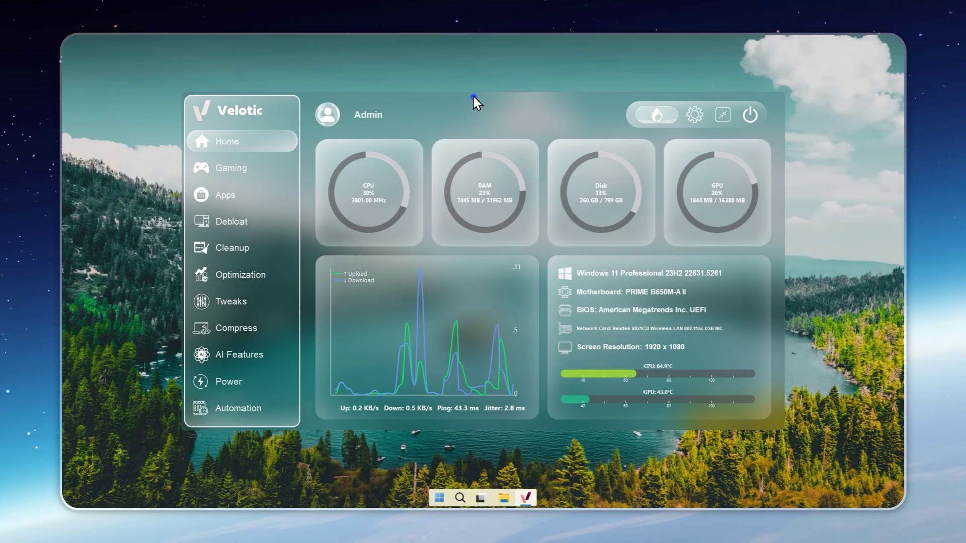
# Drag the Velotic dashboard window up and to the left on the desktop
pyautogui.moveTo(473, 94); pyautogui.dragTo(553, 119)
pyautogui.moveTo(566, 130); pyautogui.dragTo(464, 91)
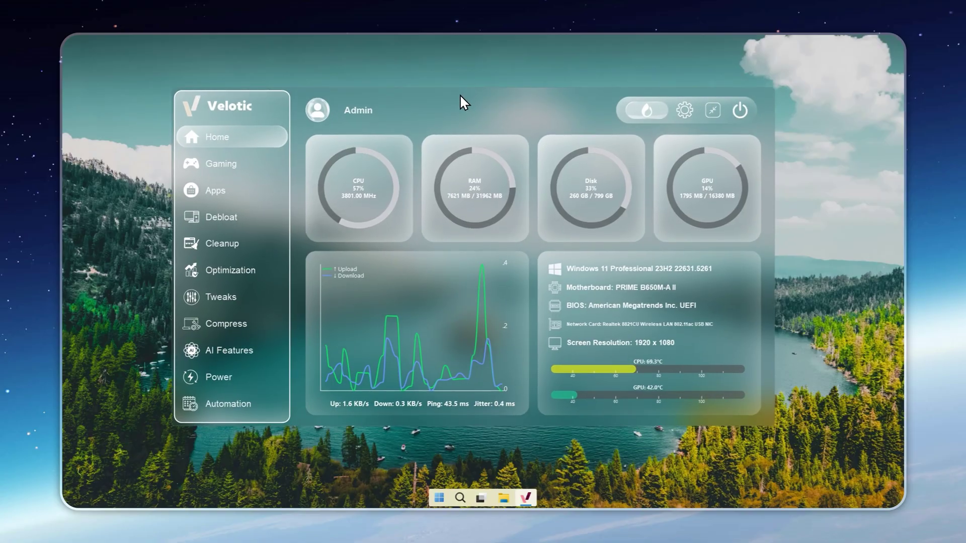